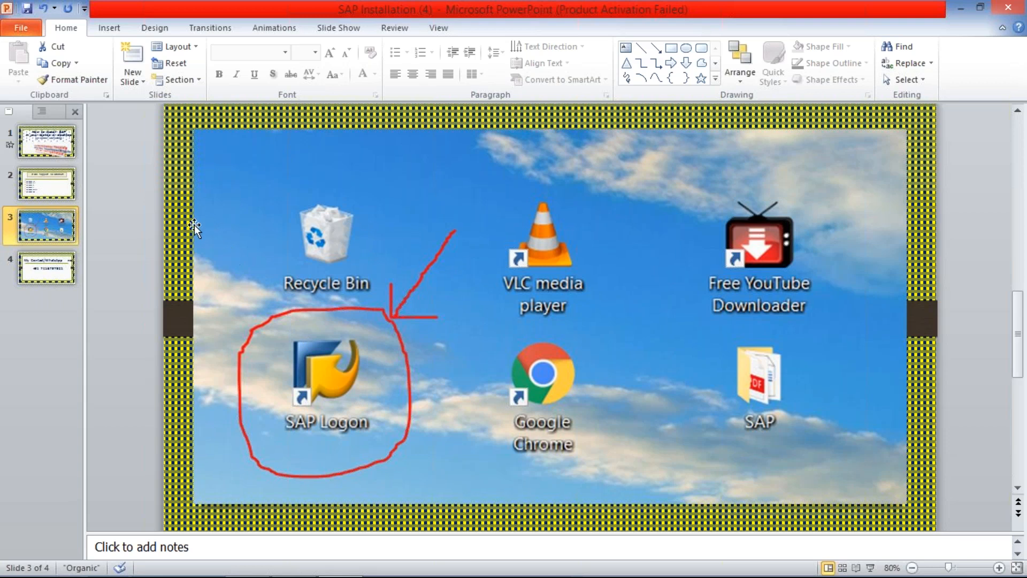
Step: Switch to the SAP Login Credentials e-mail in Gmail and download SAPgui 7.40.zip through its Google Drive link, accepting the unscanned file
click(62, 151)
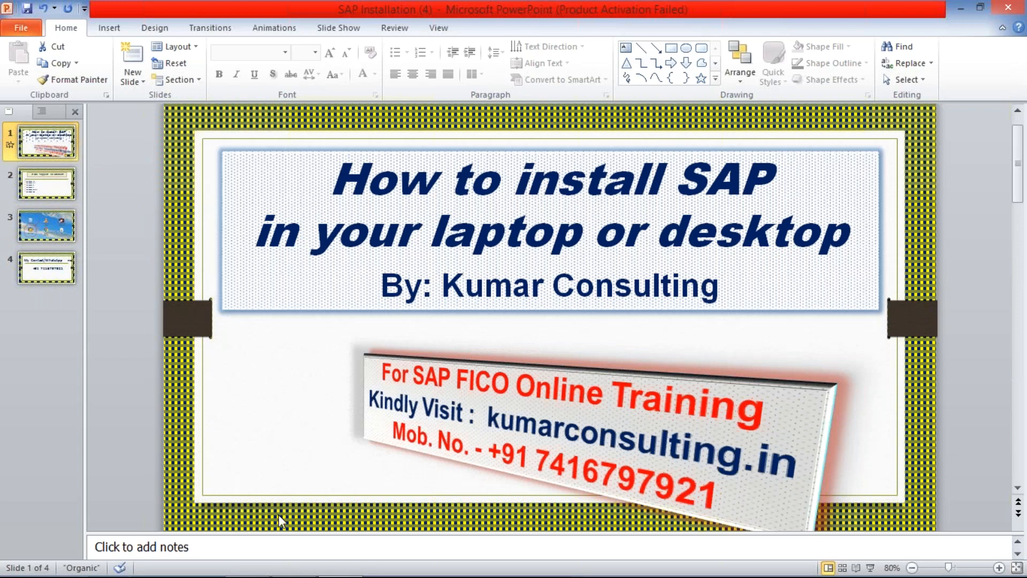
key(alt+Tab)
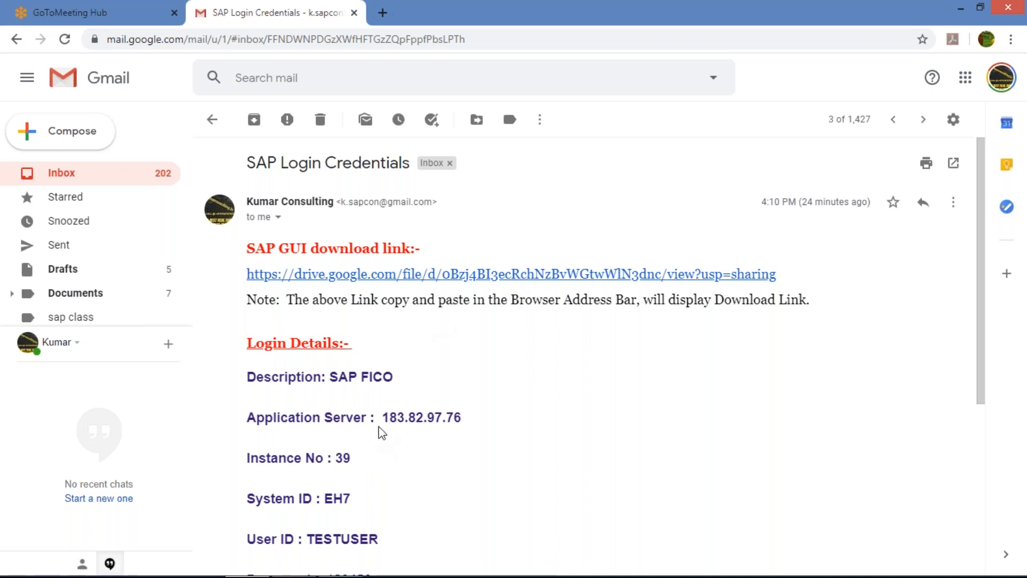
click(555, 281)
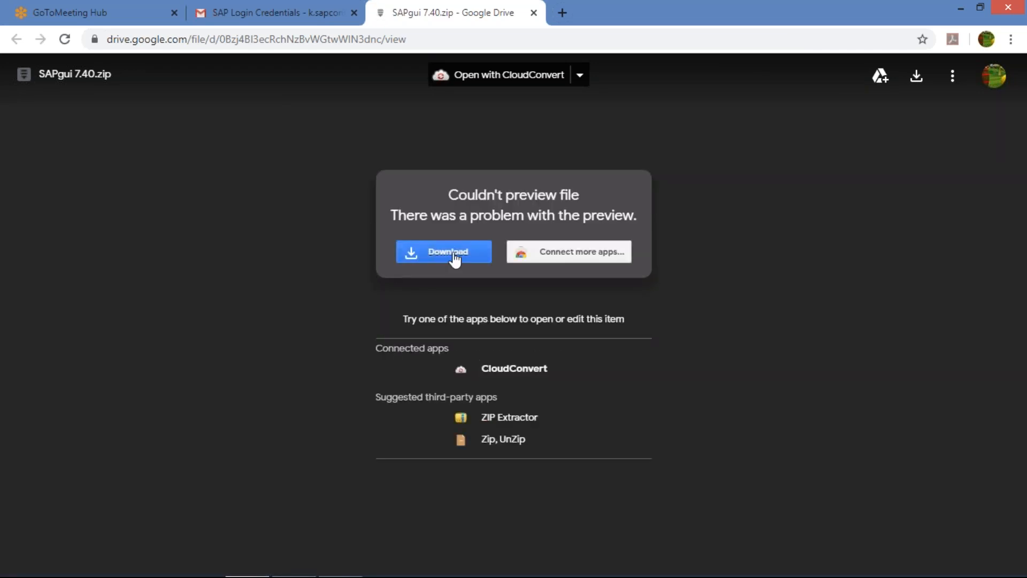
click(454, 256)
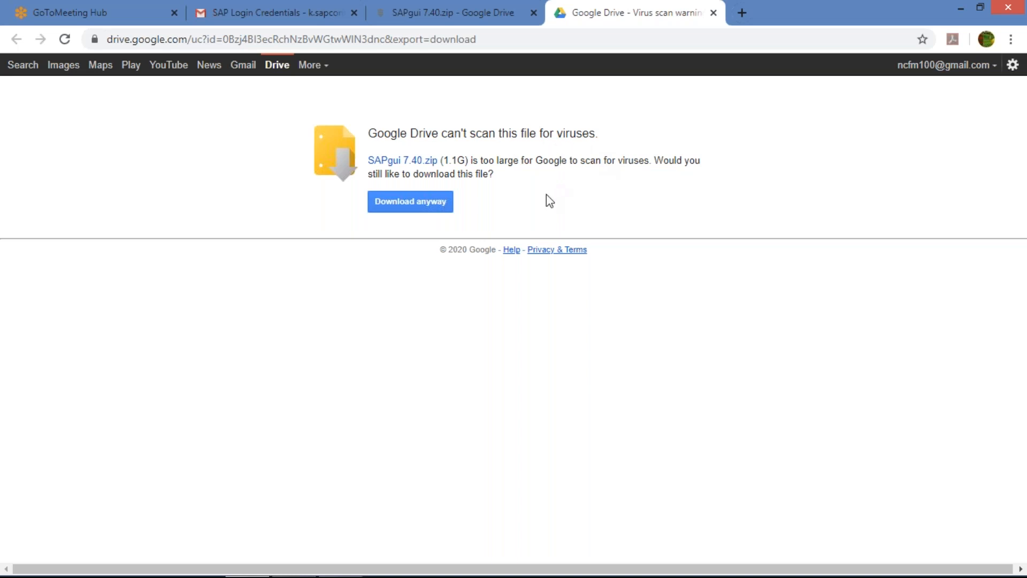
click(410, 203)
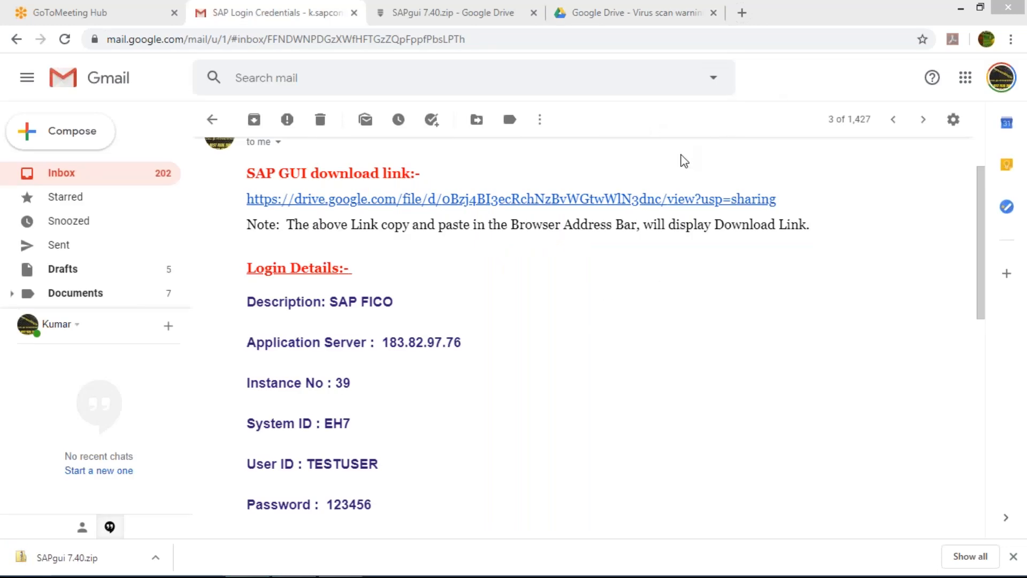
Step: Open the downloaded SAPgui 7.40.zip archive in File Explorer
click(592, 361)
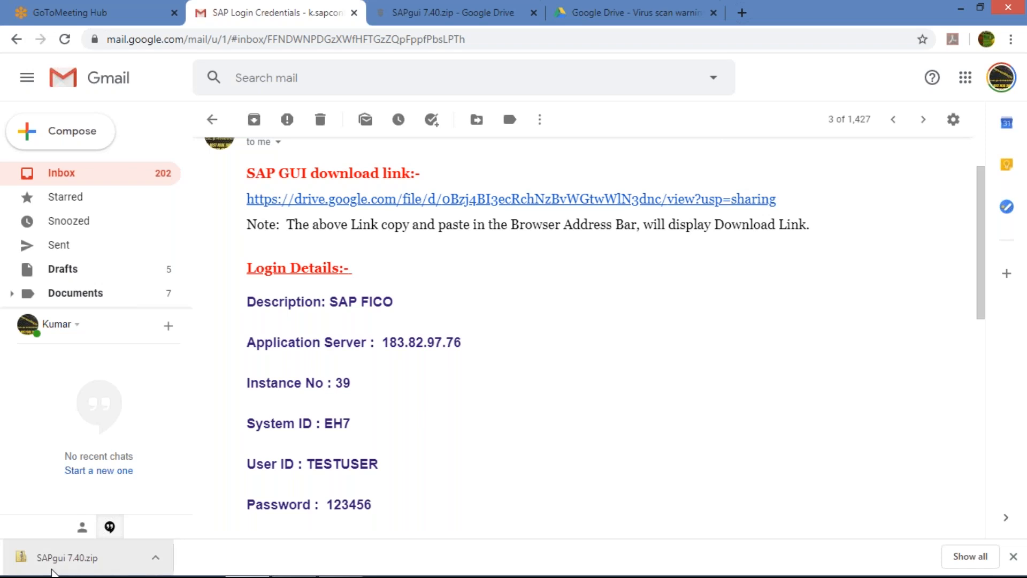
click(156, 562)
click(199, 460)
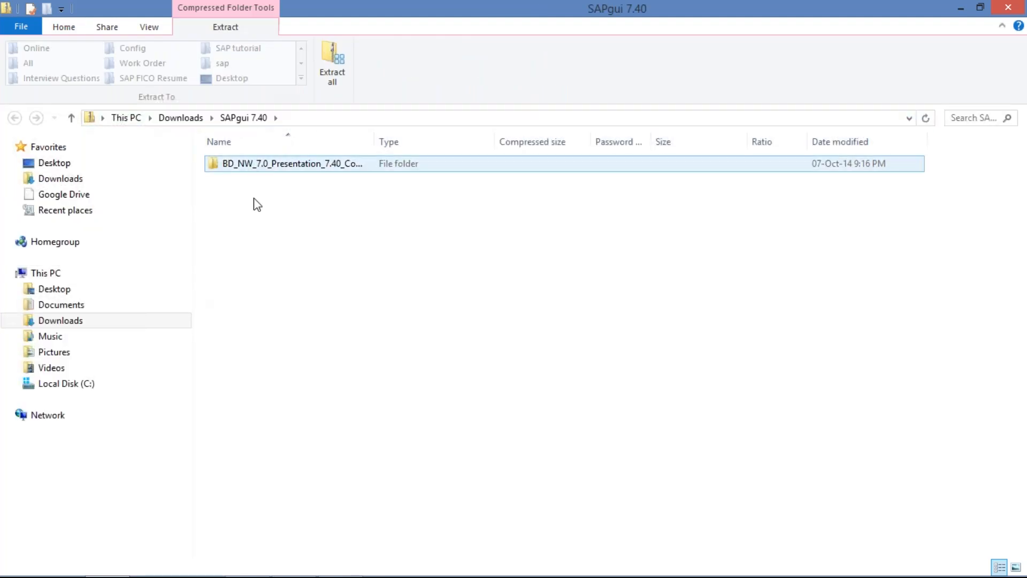
Step: Browse inside the archive through BD_NW_7.0_Presentation_7.40_Comp._1_, PRES1, GUI and WINDOWS to the WIN32 folder
click(252, 167)
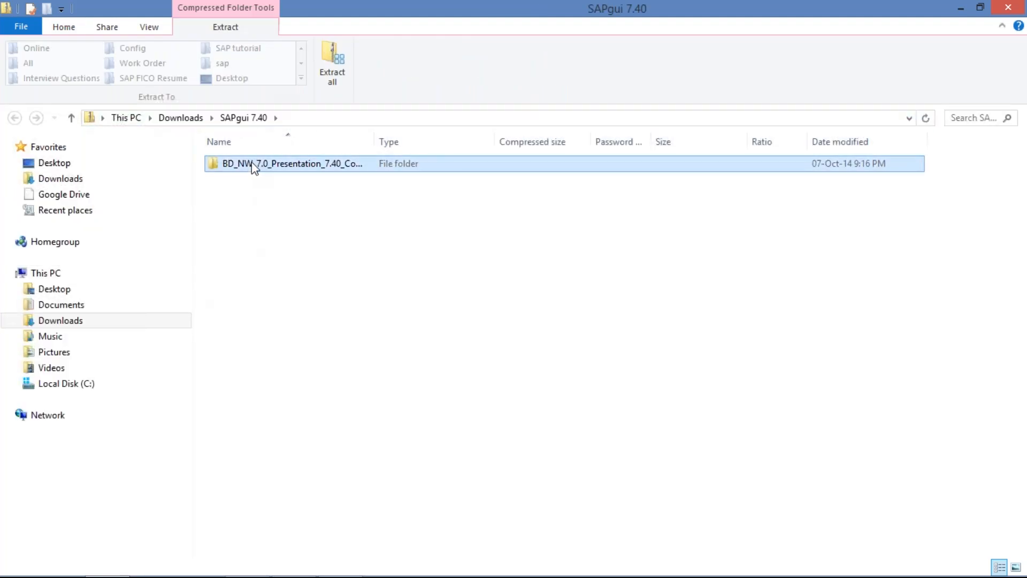
double_click(252, 167)
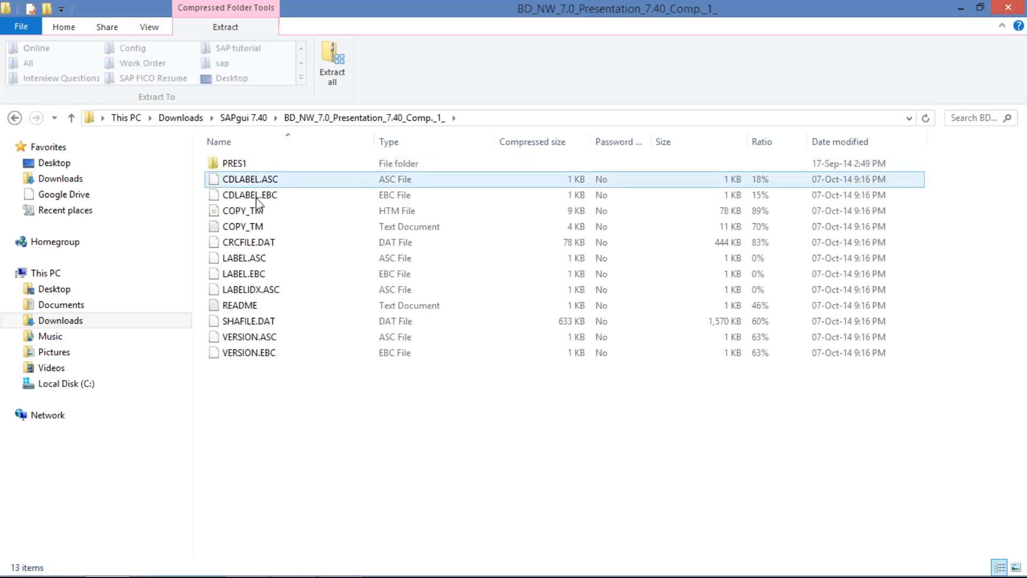
click(240, 167)
double_click(240, 167)
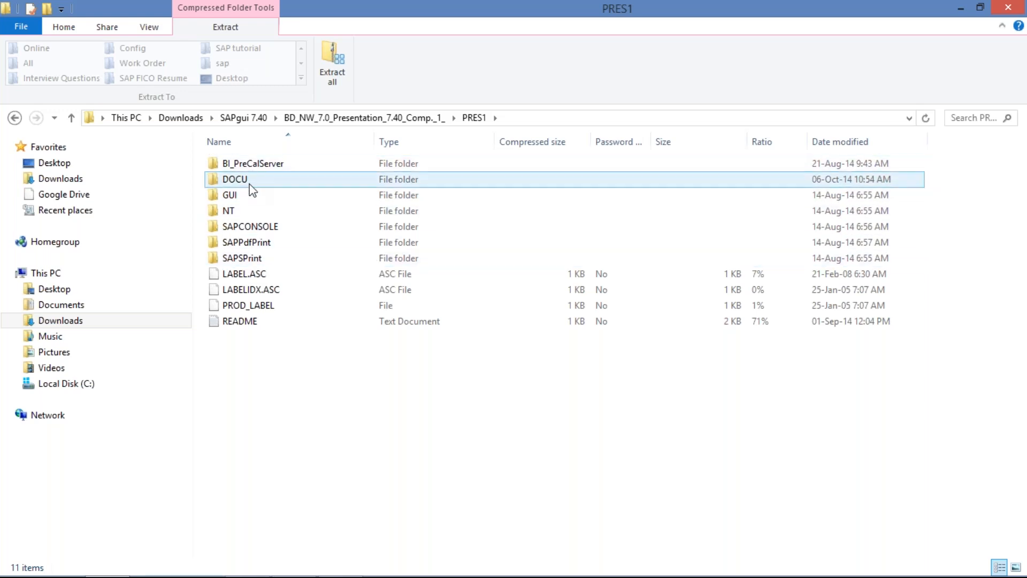
double_click(252, 197)
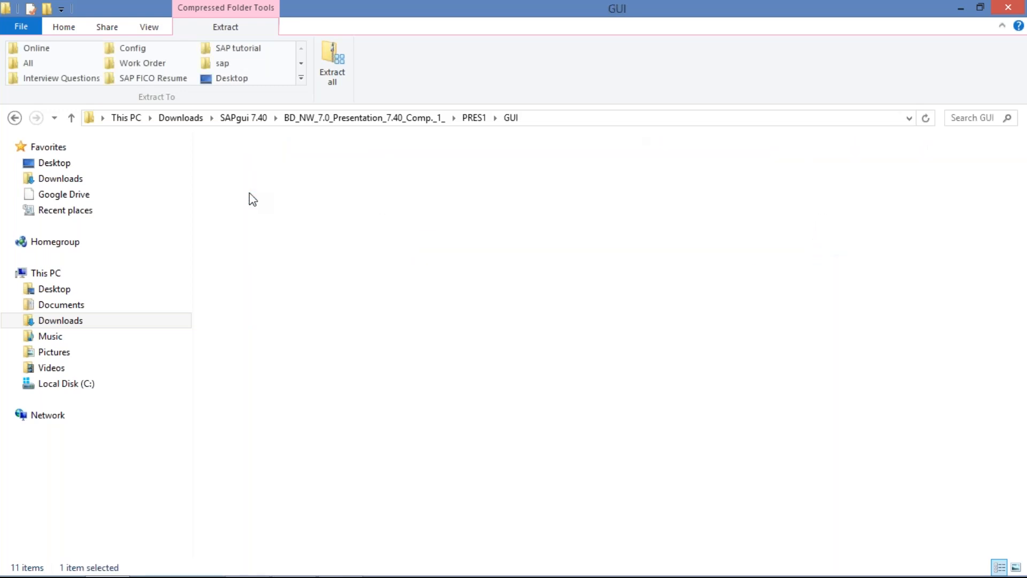
double_click(227, 169)
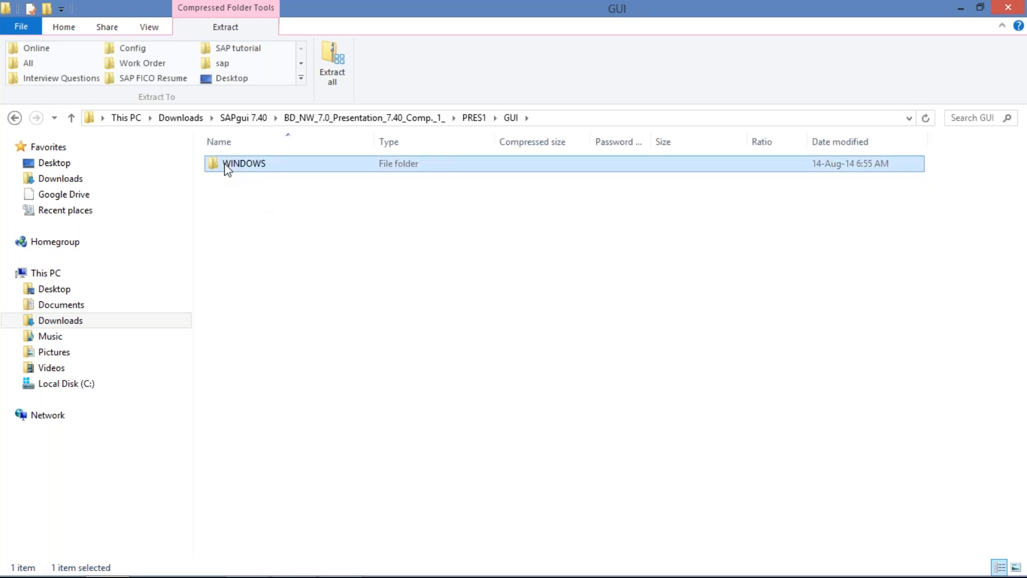
double_click(238, 172)
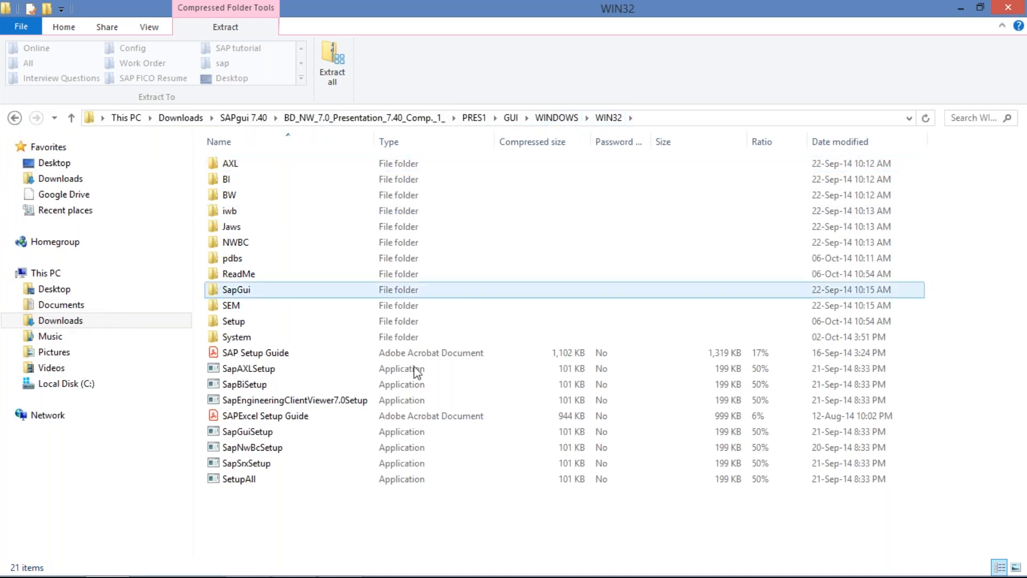
Step: Open the SetupAll application from the archive and choose to extract all files first
click(238, 481)
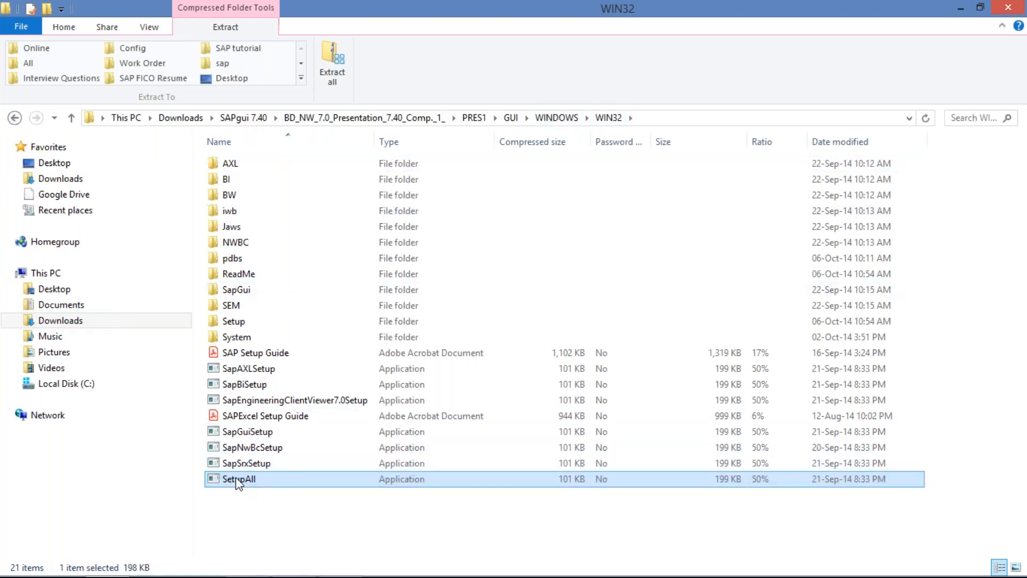
right_click(237, 482)
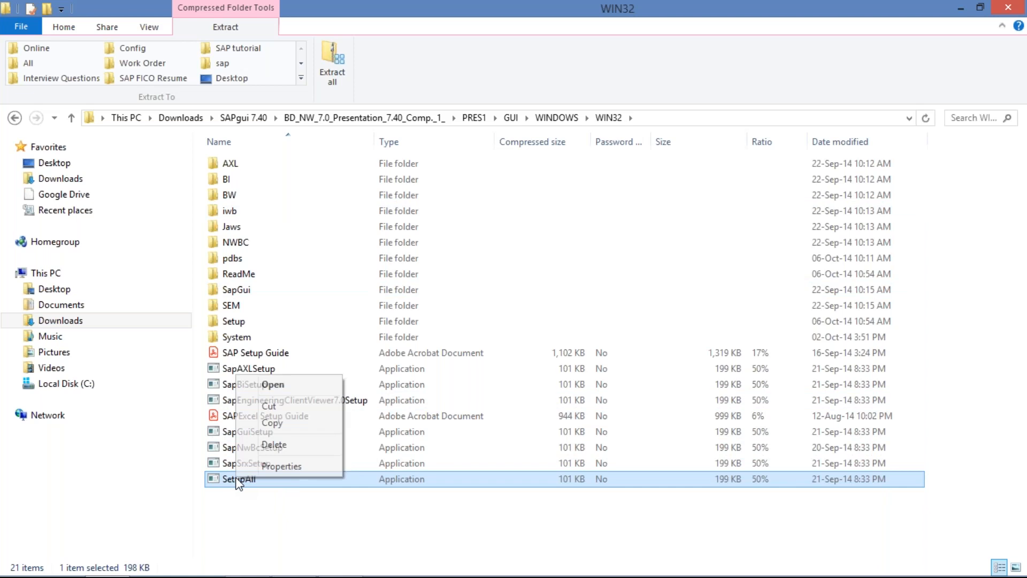
click(279, 386)
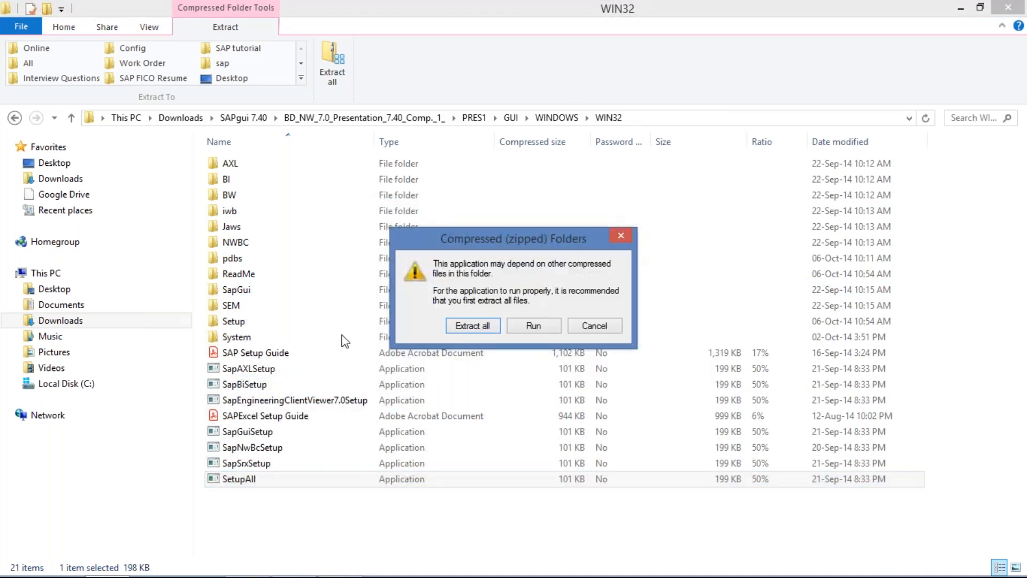
click(461, 326)
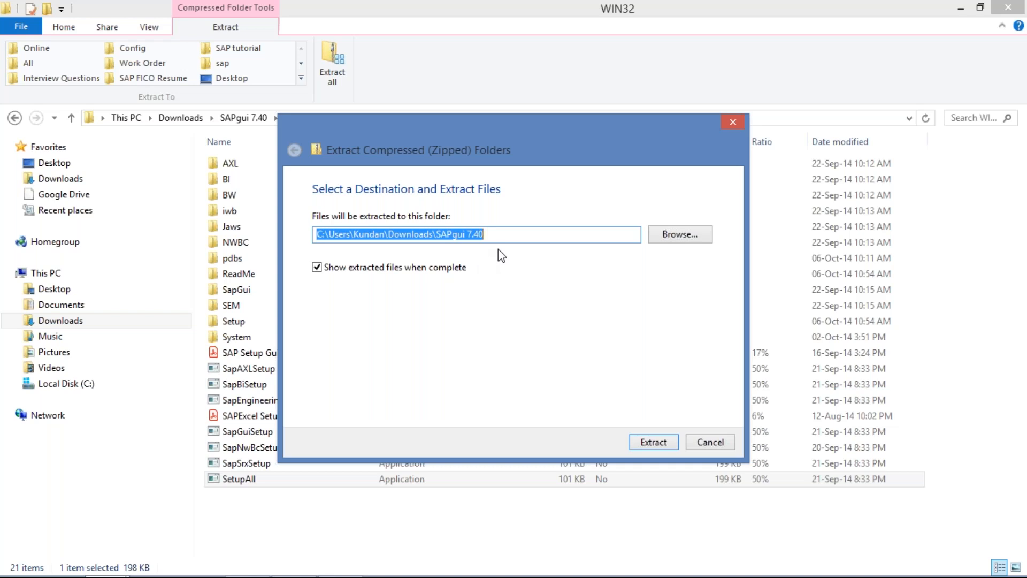
Step: Set the extraction destination to the Desktop and extract the archive's files there
click(683, 236)
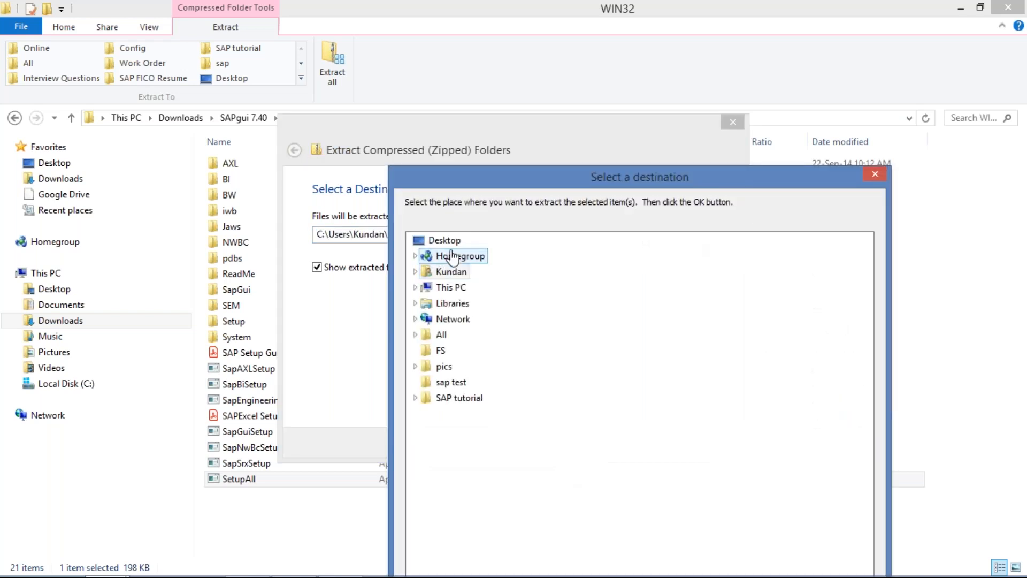
click(451, 242)
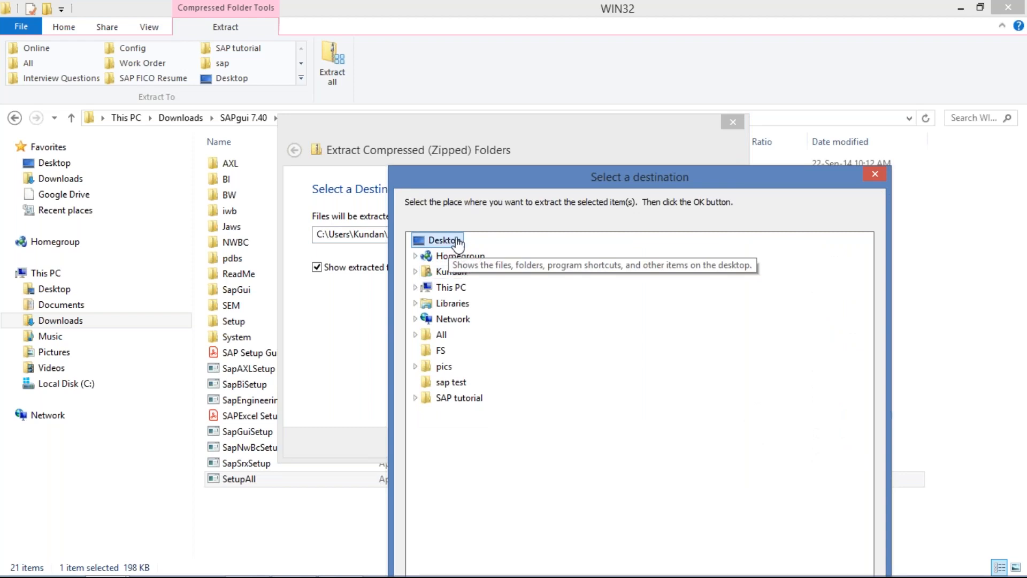
drag(431, 172, 304, 62)
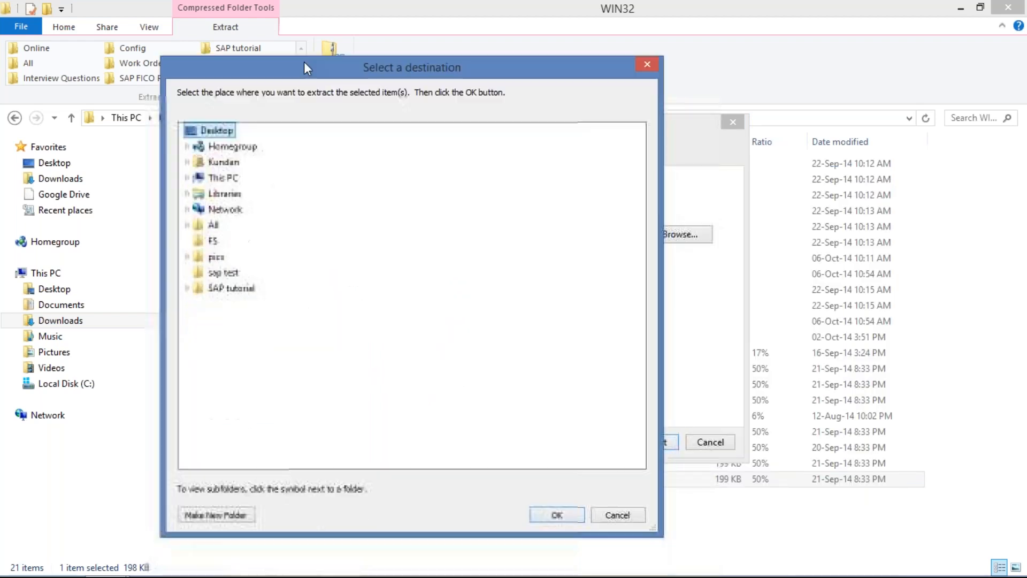
click(548, 508)
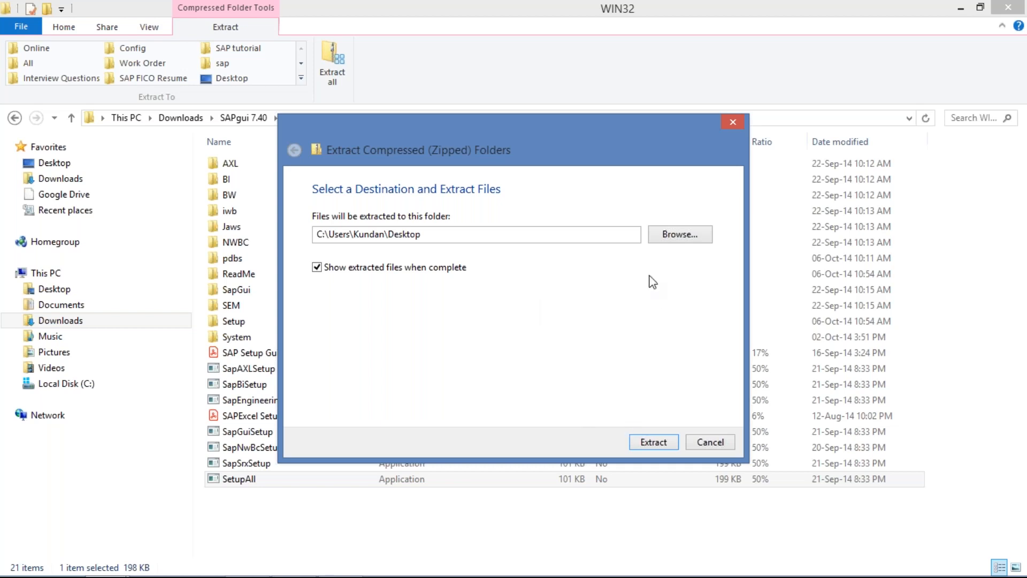
click(679, 235)
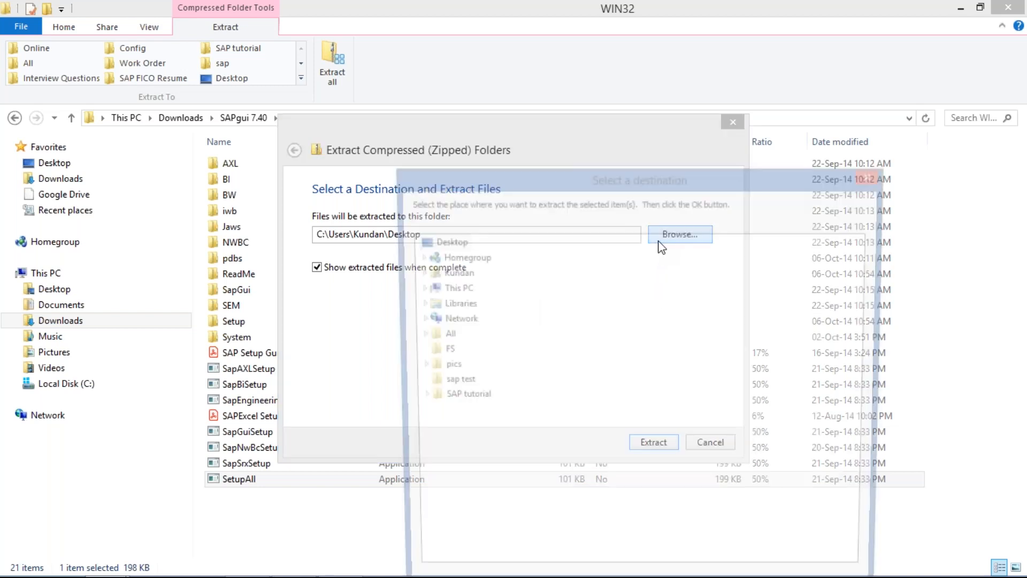
drag(478, 179, 221, 81)
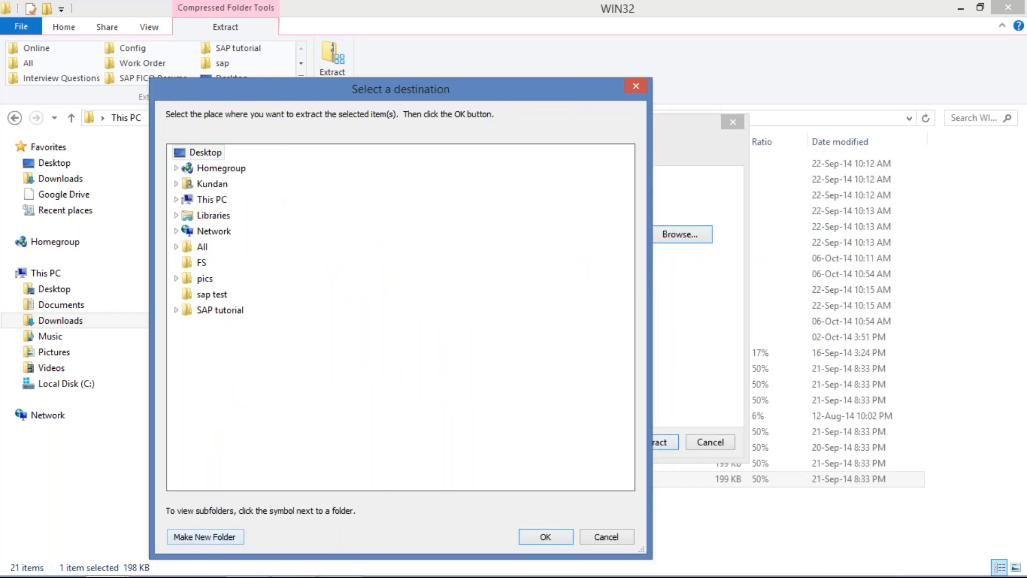
click(555, 538)
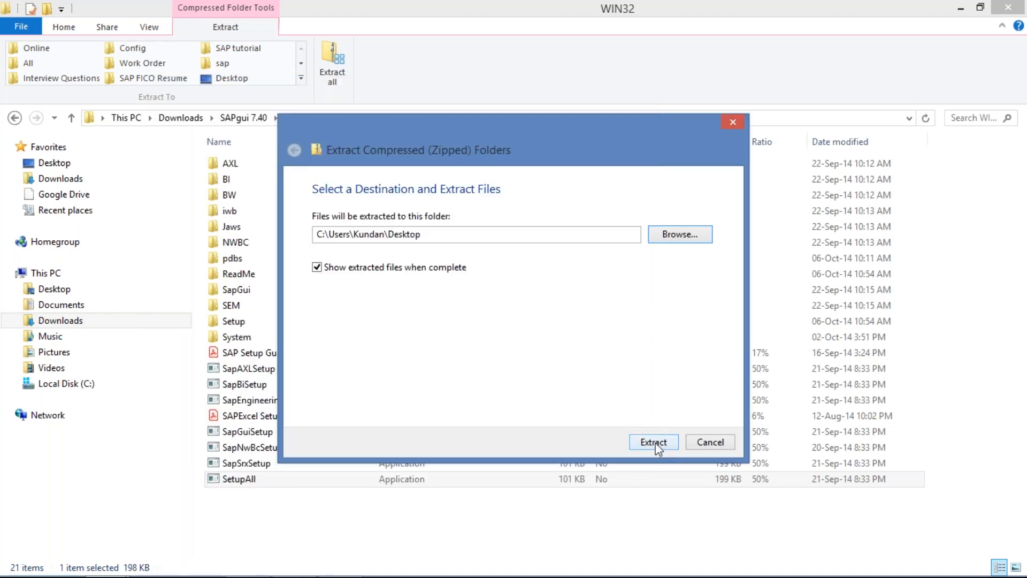
click(655, 443)
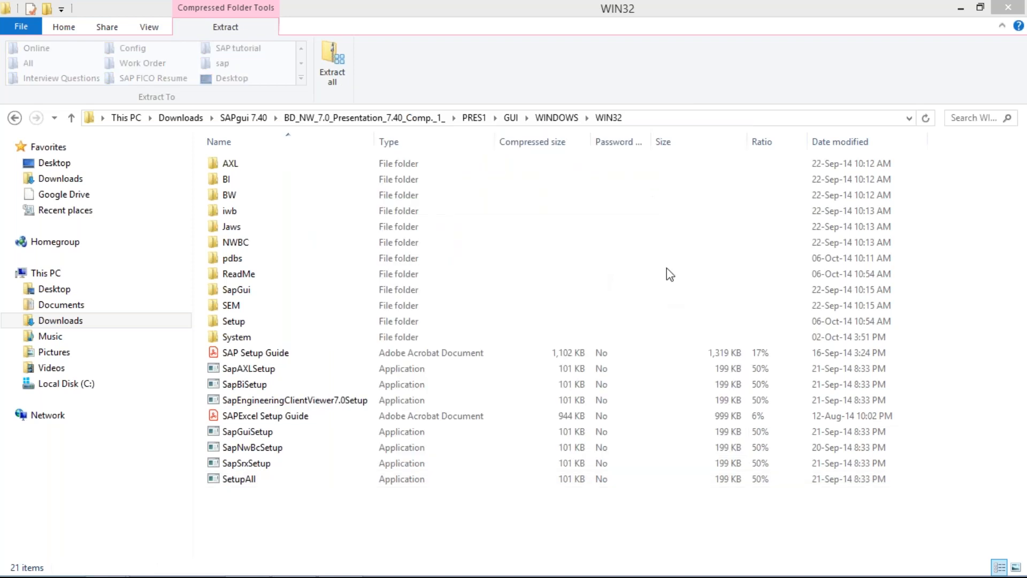
Step: Close the archive's WIN32 folder window and return to the desktop
click(665, 74)
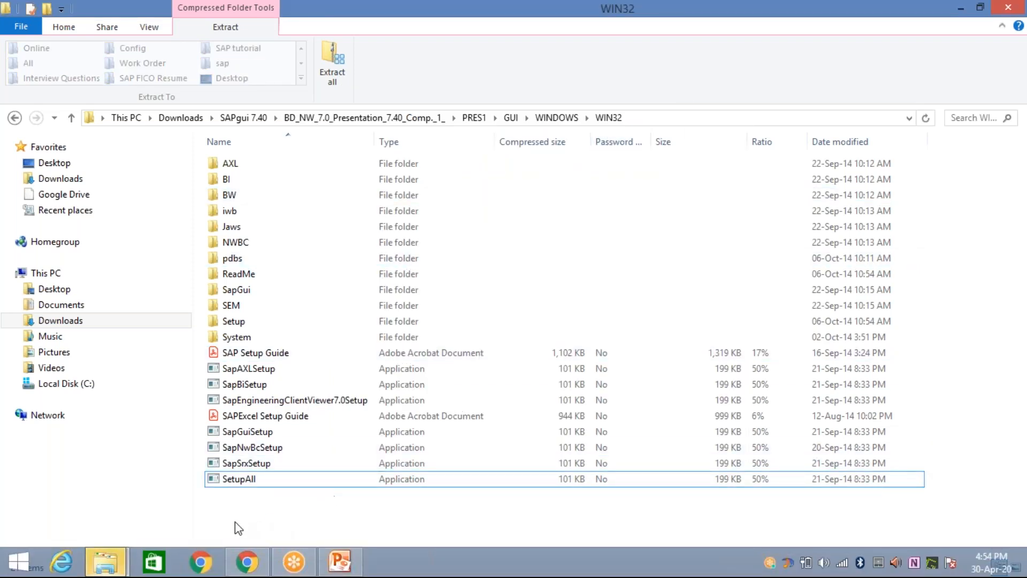
click(105, 561)
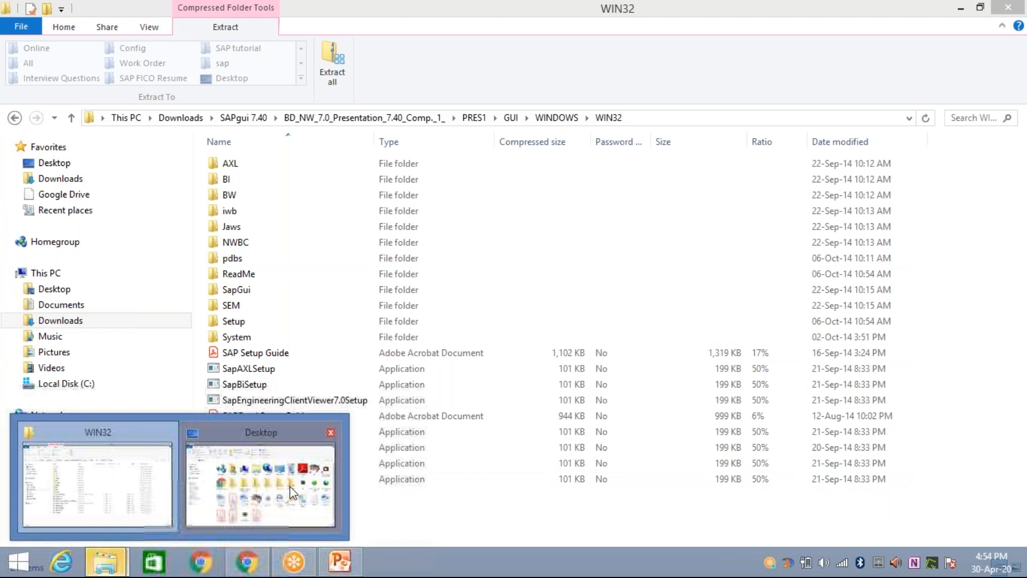
click(123, 516)
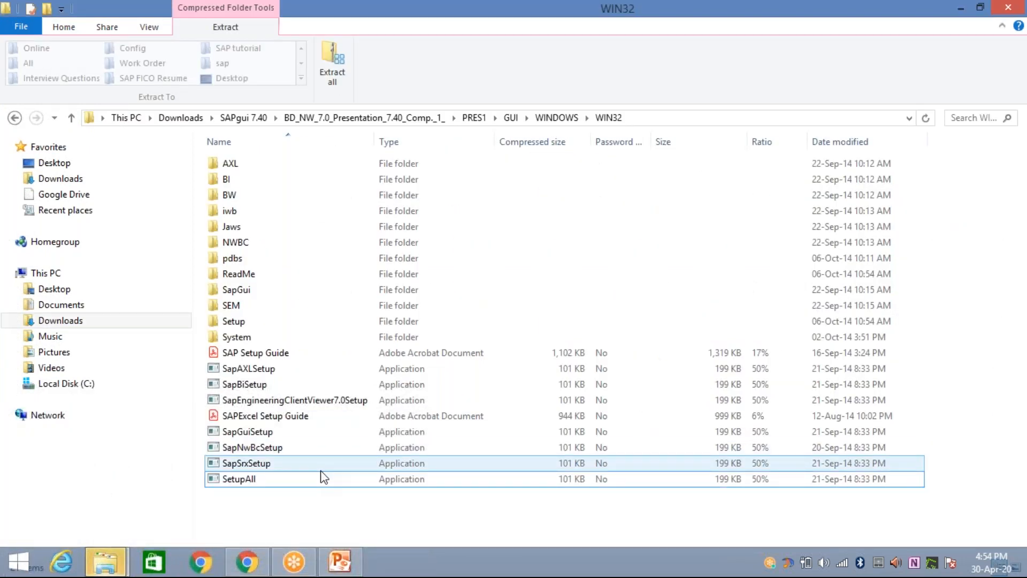
click(1009, 7)
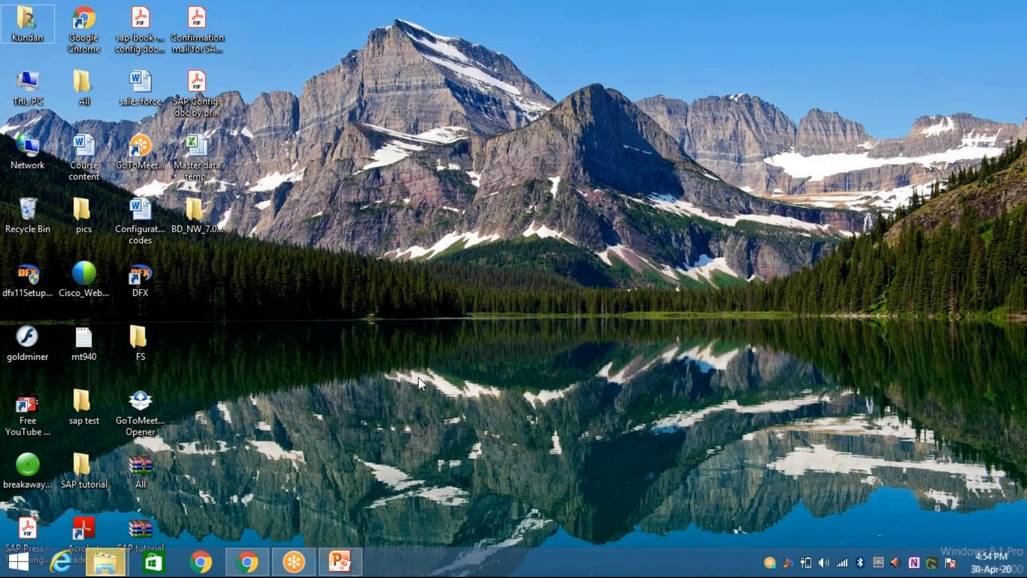
Step: Move the extracted BD_NW_7.0_Presentation_7.40_Comp._1_ folder to a free area of the desktop and open it
drag(204, 221, 425, 168)
click(428, 169)
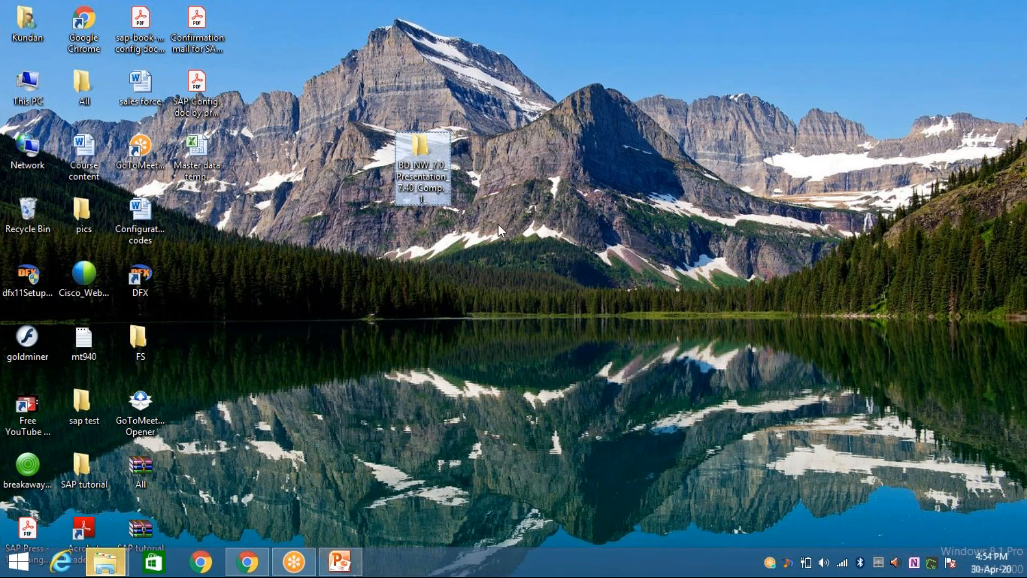
double_click(412, 156)
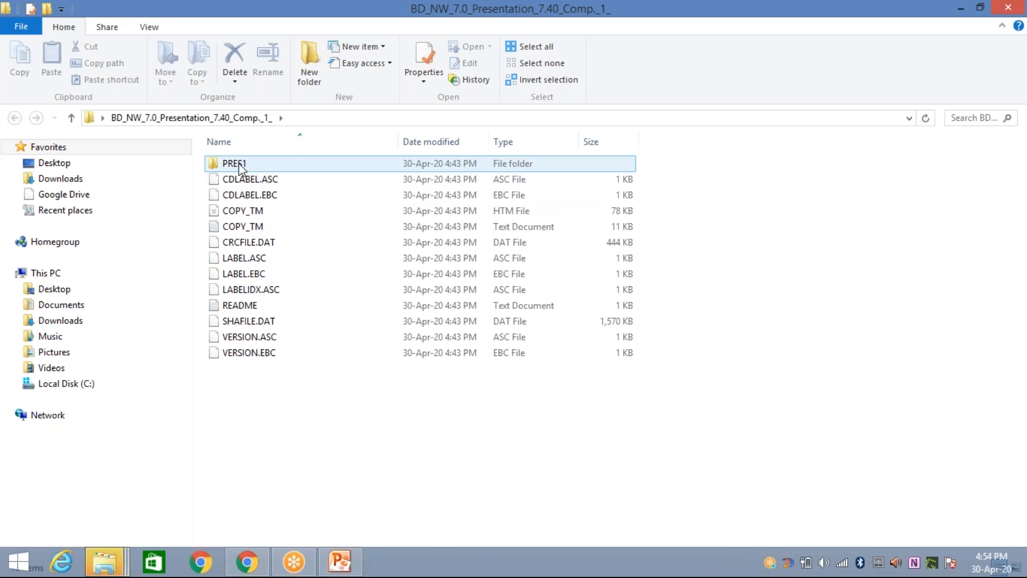
Step: Browse through PRES1, GUI and WINDOWS to the extracted WIN32 folder and select the SetupAll application
double_click(239, 163)
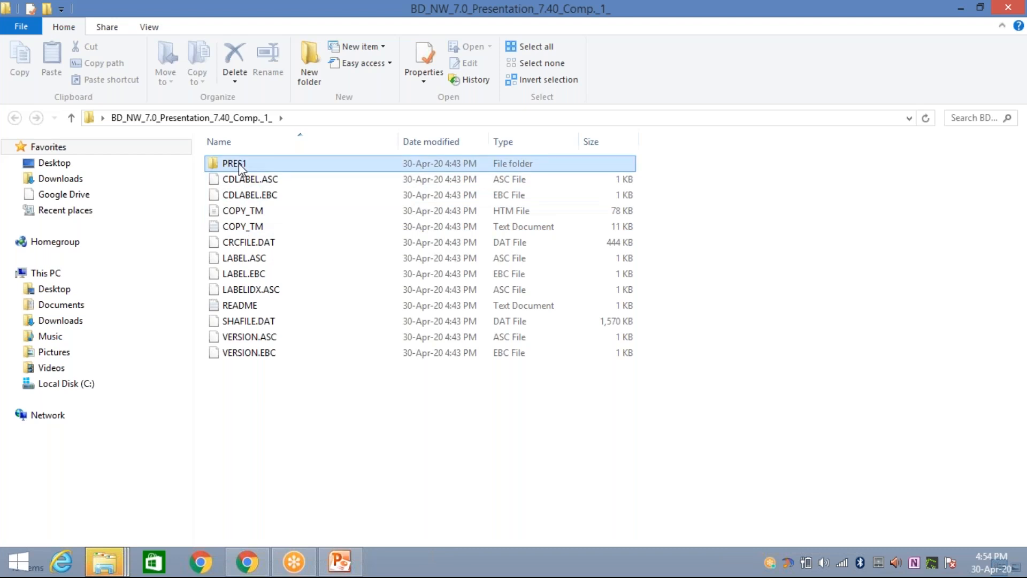
double_click(244, 196)
double_click(244, 163)
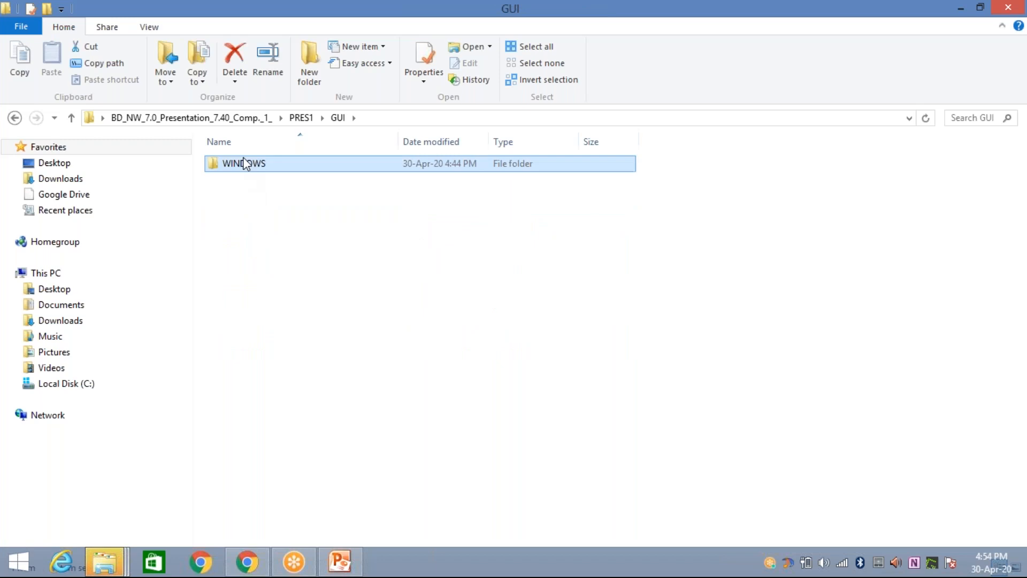
double_click(249, 167)
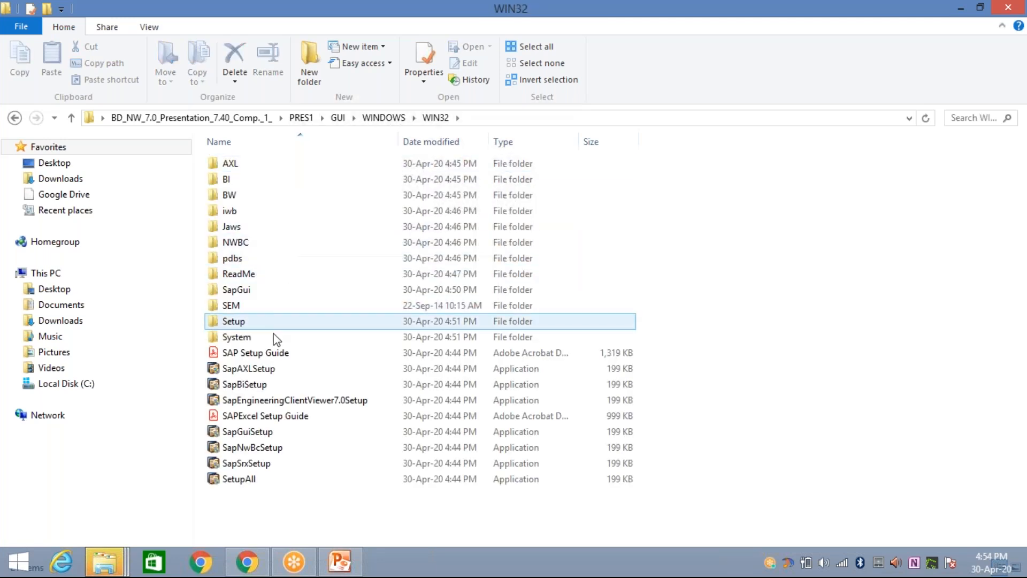
click(268, 480)
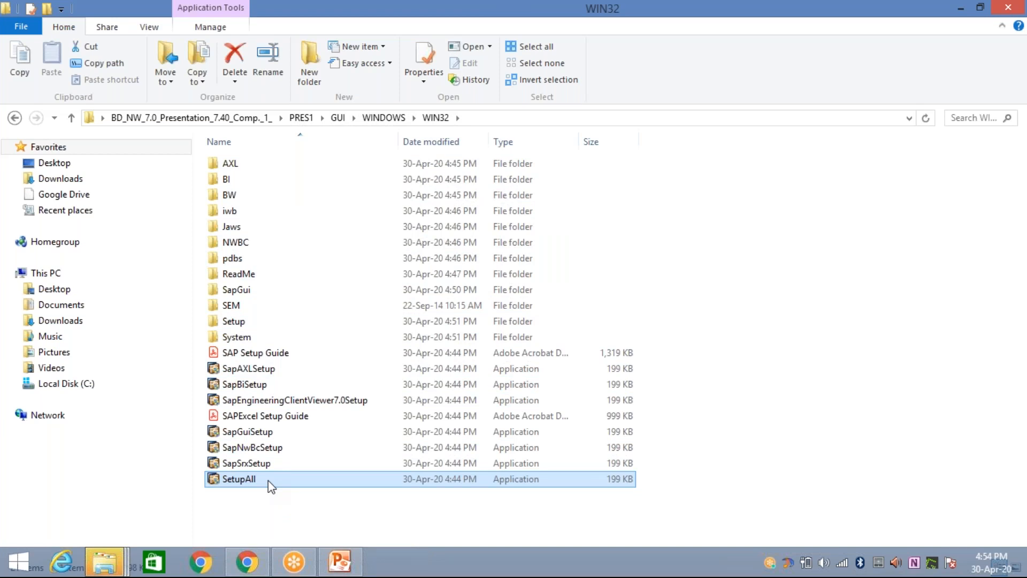
Step: Run SetupAll and select all available SAP products for installation in the SAP Front End Installer
double_click(268, 480)
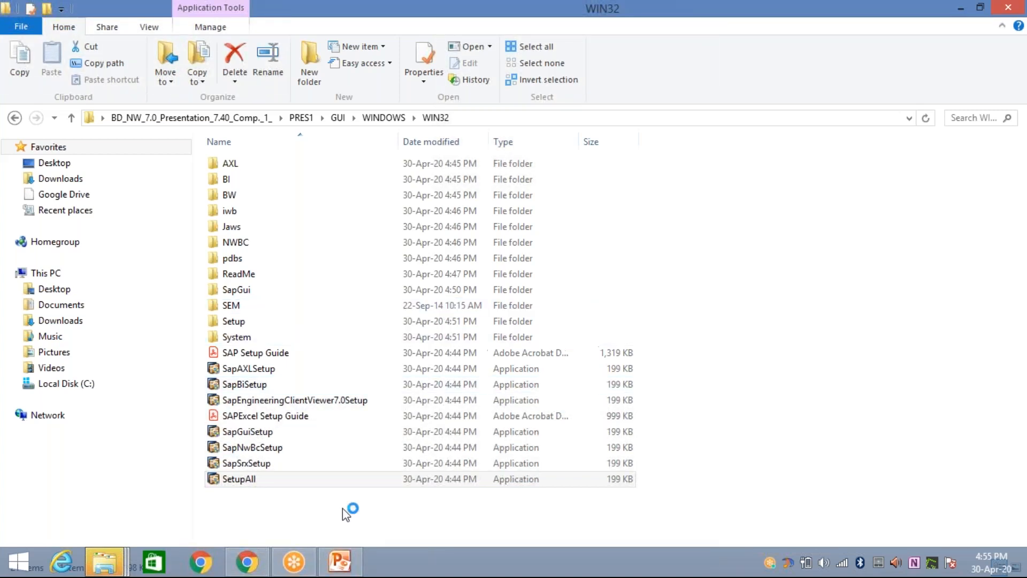
click(255, 554)
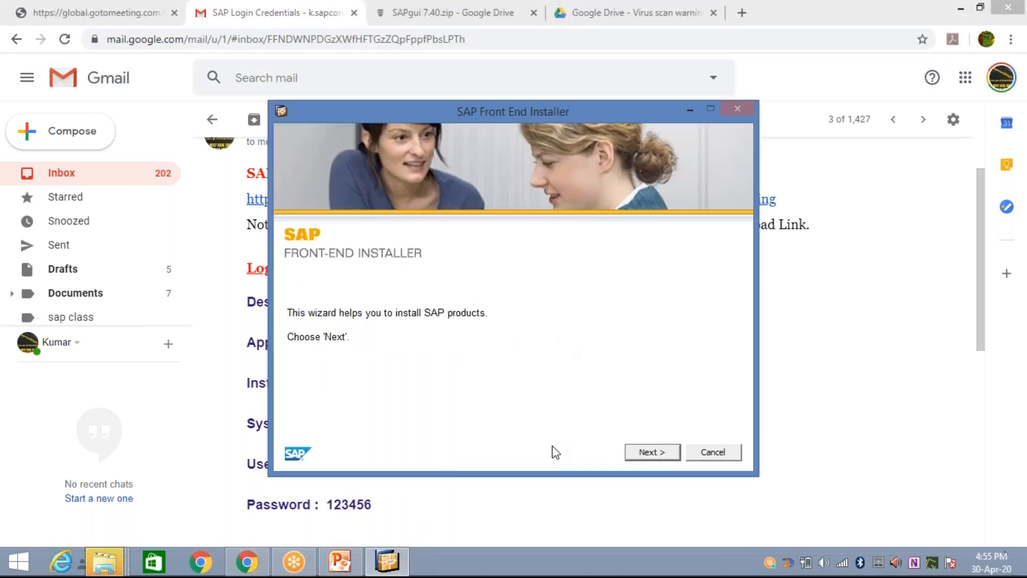
click(656, 453)
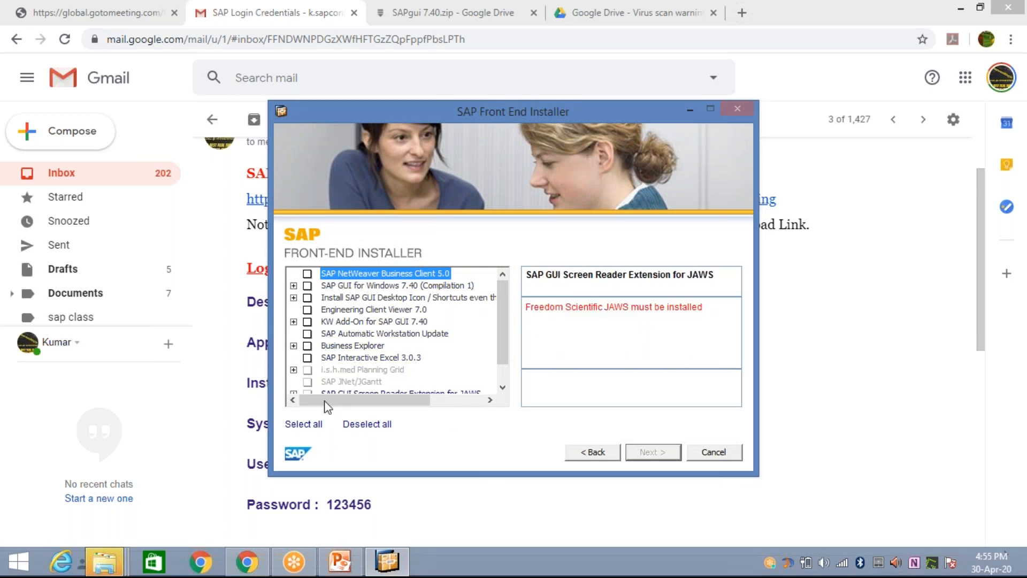
click(303, 425)
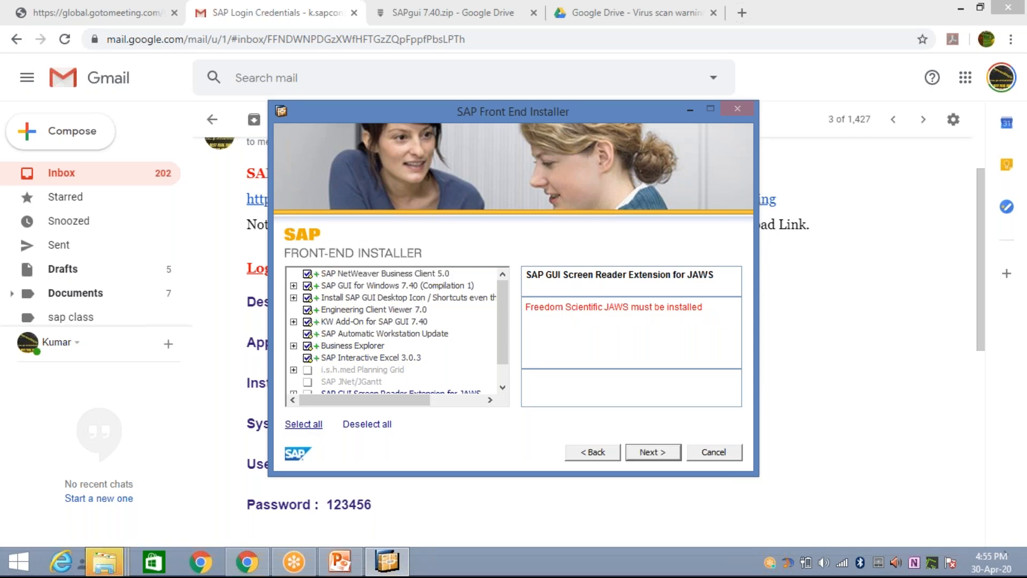
click(637, 451)
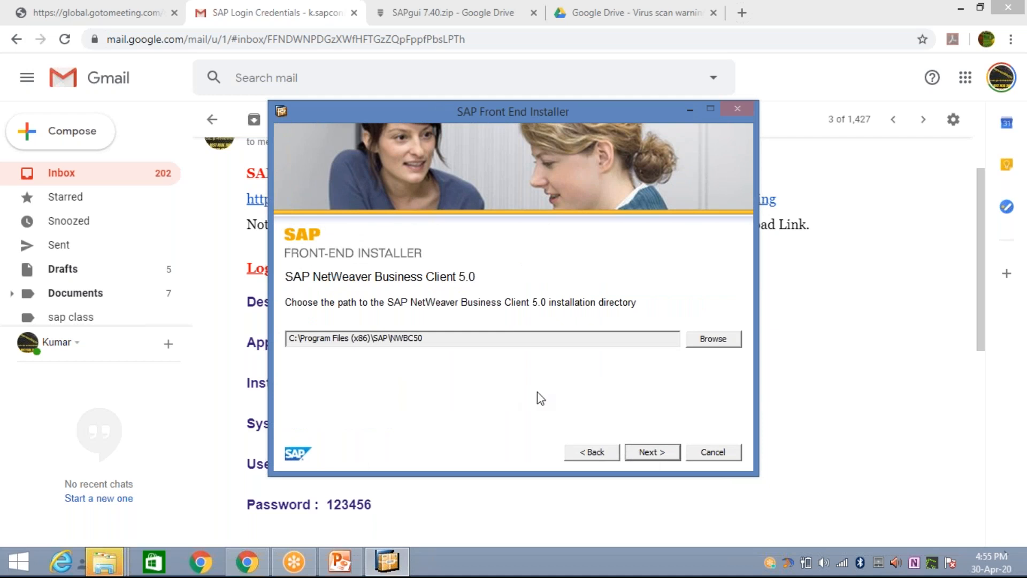
Step: Accept the default target directories for the selected SAP products, run the installation and close the installer once it completes
click(663, 456)
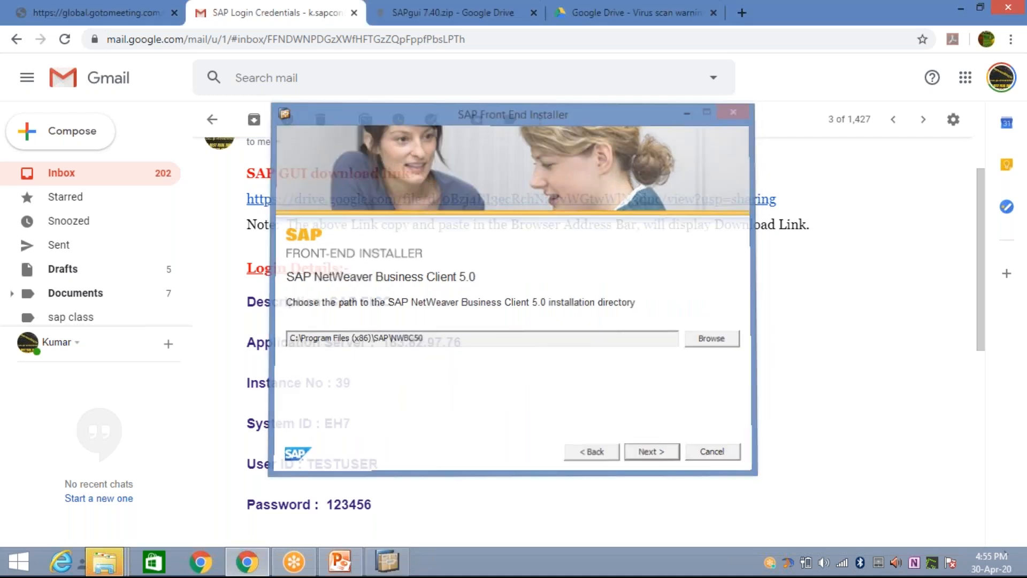
click(648, 453)
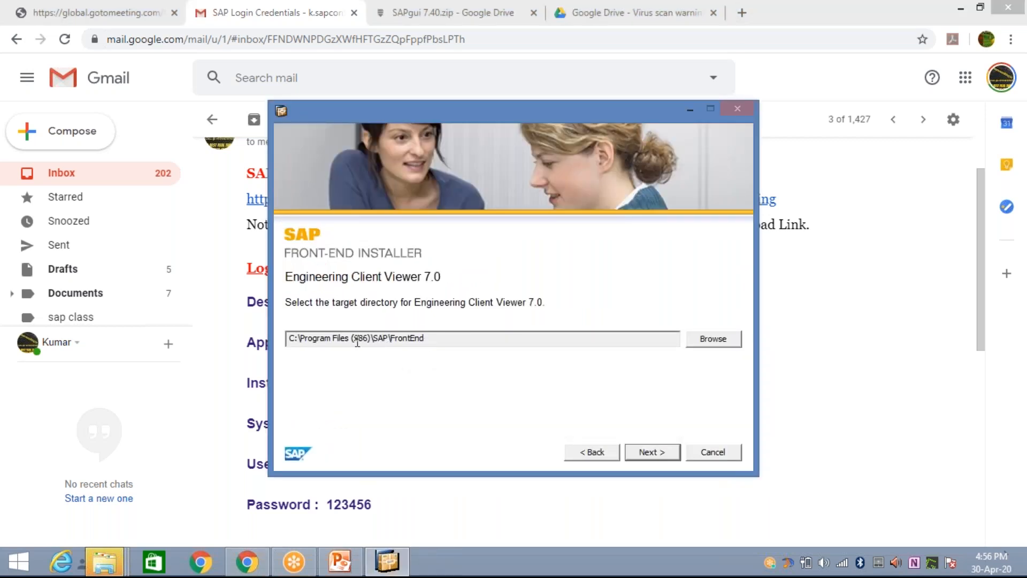
click(649, 451)
click(648, 451)
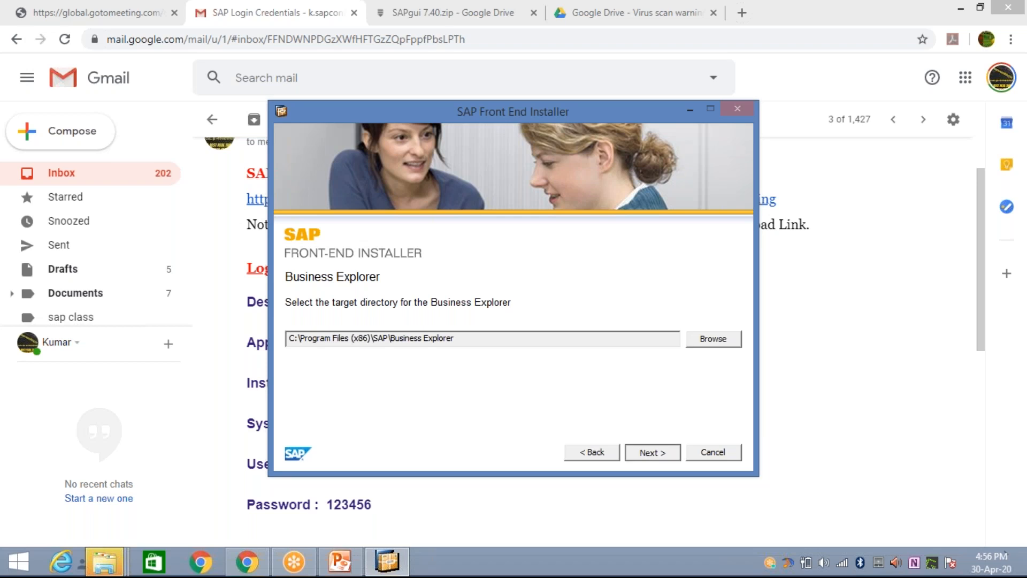
click(649, 451)
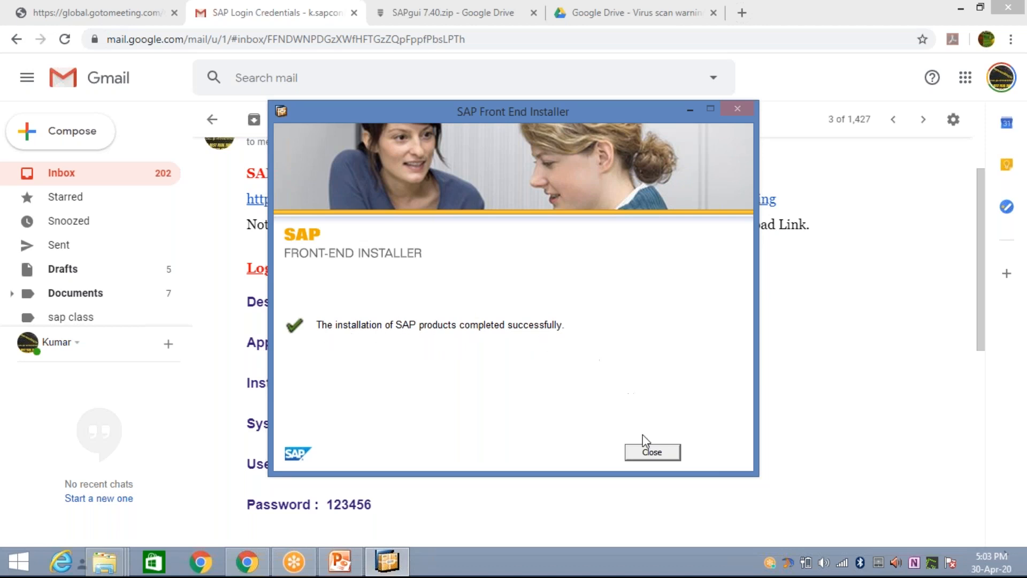
click(646, 453)
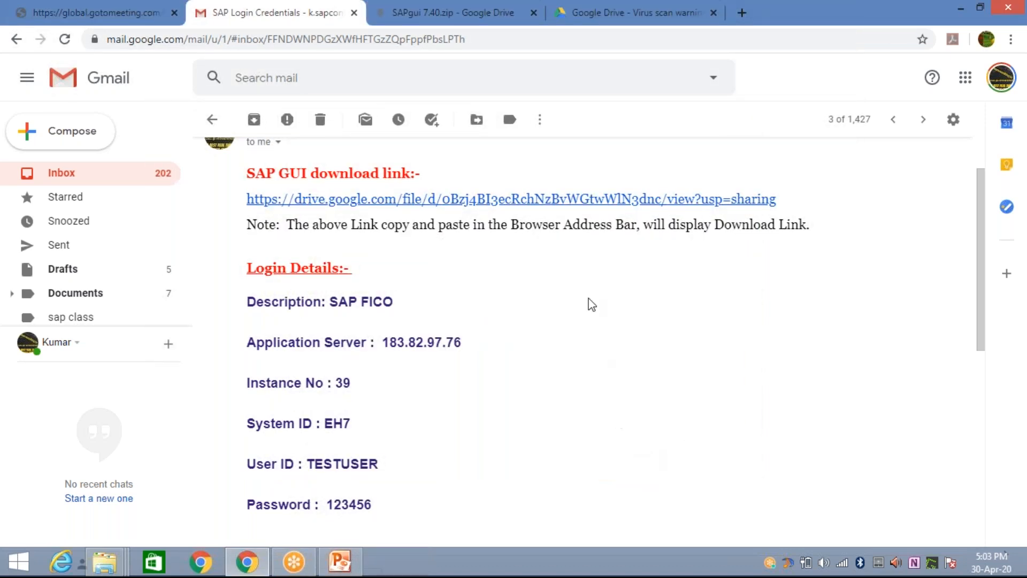
Step: On the desktop, move the SAP Logon shortcut to a free area and the extracted BD_NW_7.0 folder back among the other icons
click(762, 43)
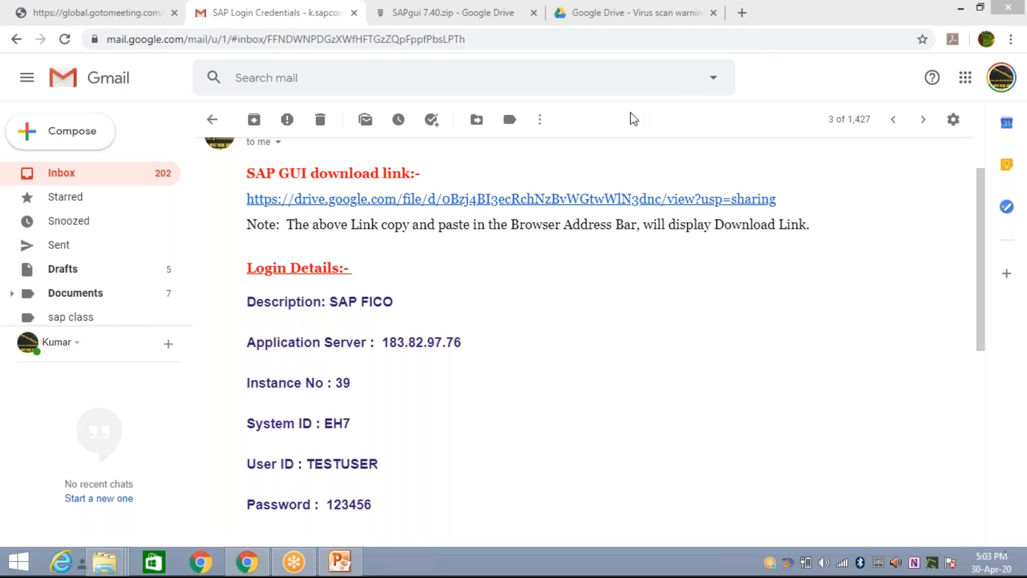
key(alt+Tab)
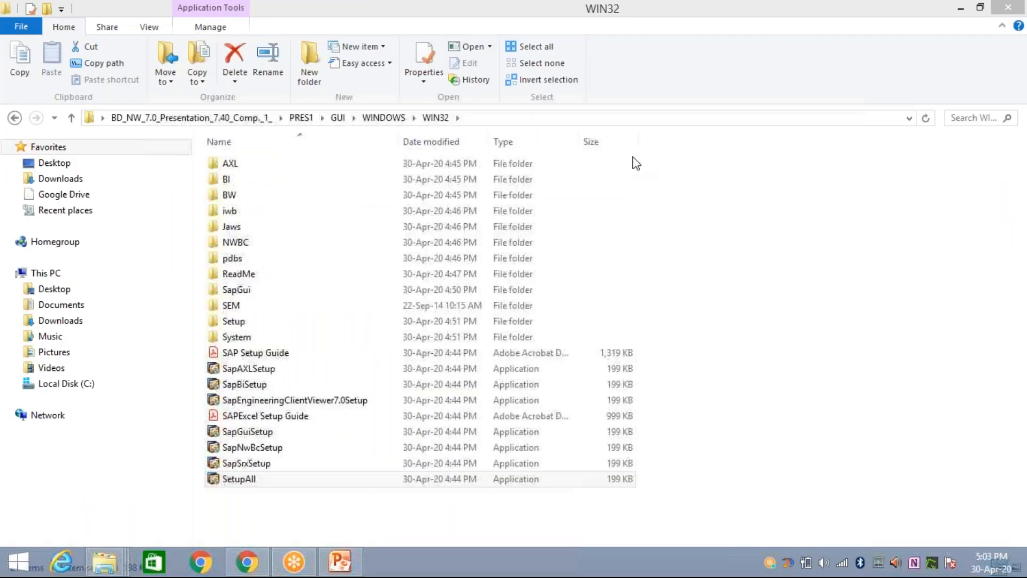
key(super+d)
drag(208, 213, 715, 205)
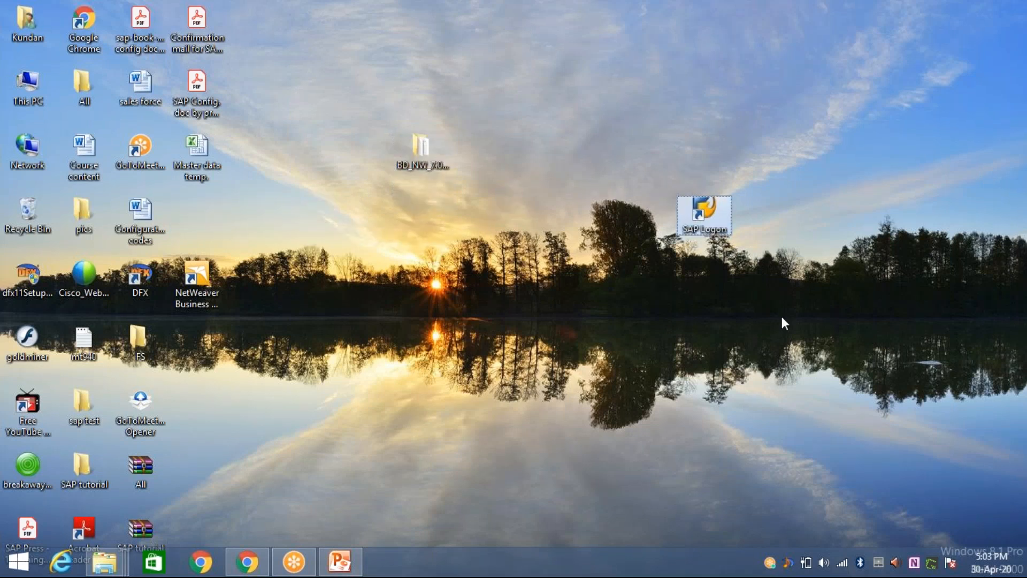
click(589, 297)
drag(425, 147, 208, 214)
click(418, 216)
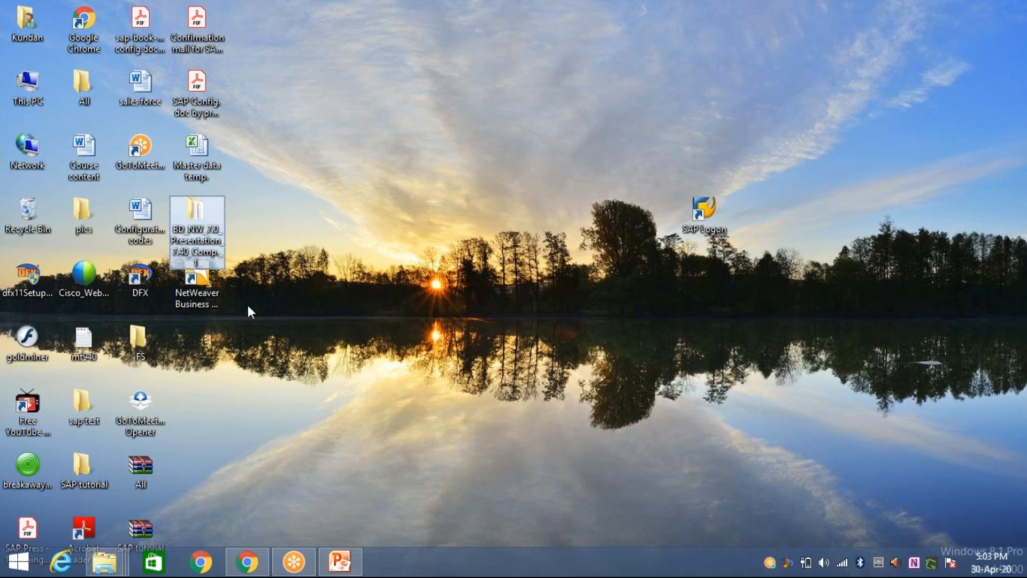
key(Delete)
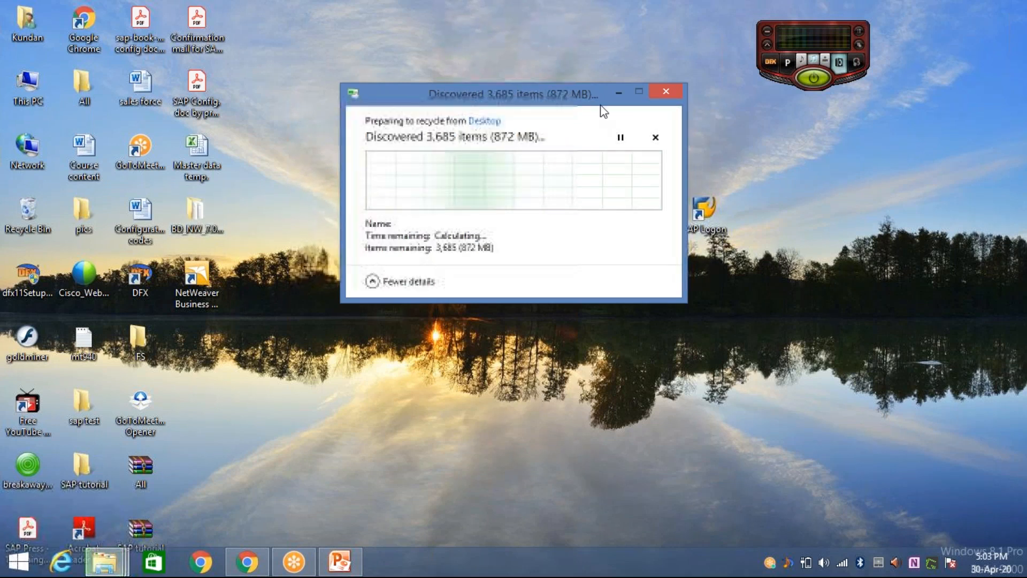
click(666, 92)
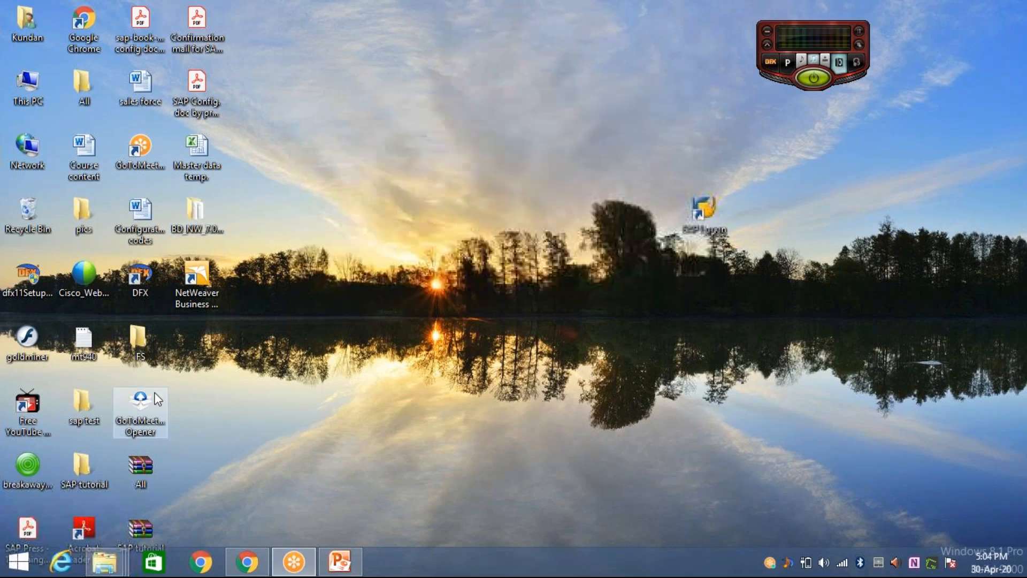
click(266, 246)
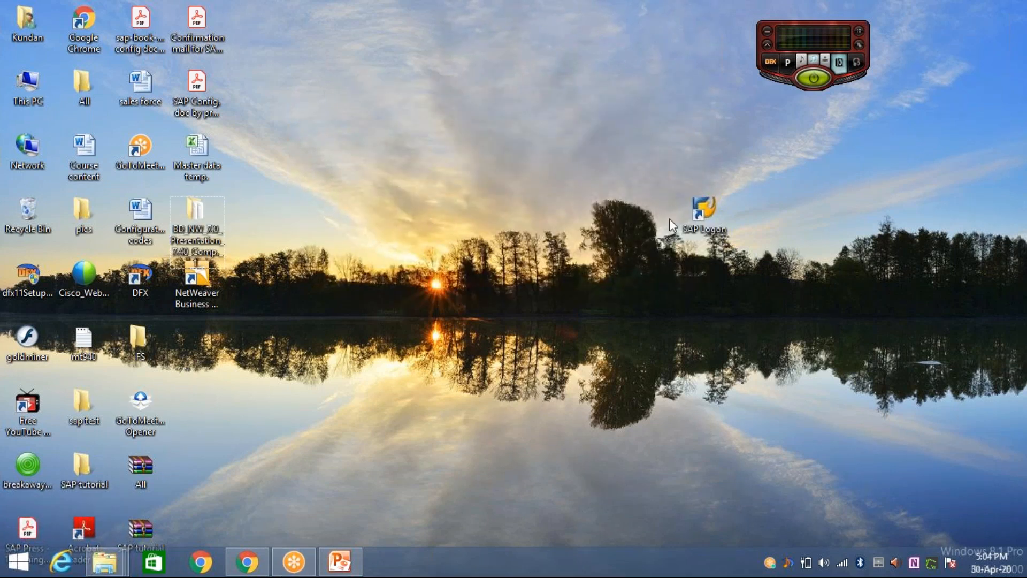
Step: Reposition the SAP Logon shortcut on the desktop, launch SAP Logon 740 and maximize its window
drag(708, 201, 596, 159)
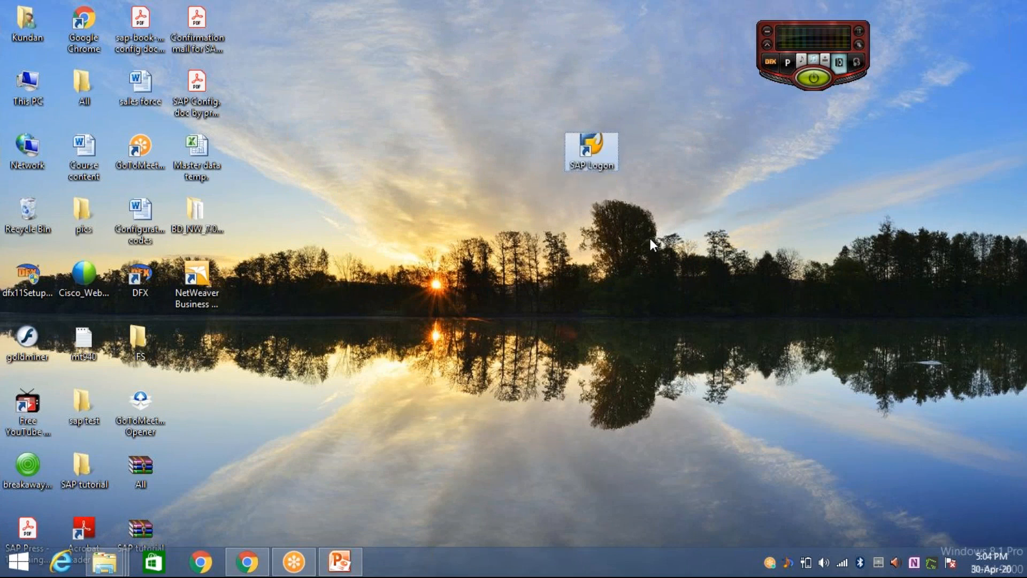
double_click(603, 149)
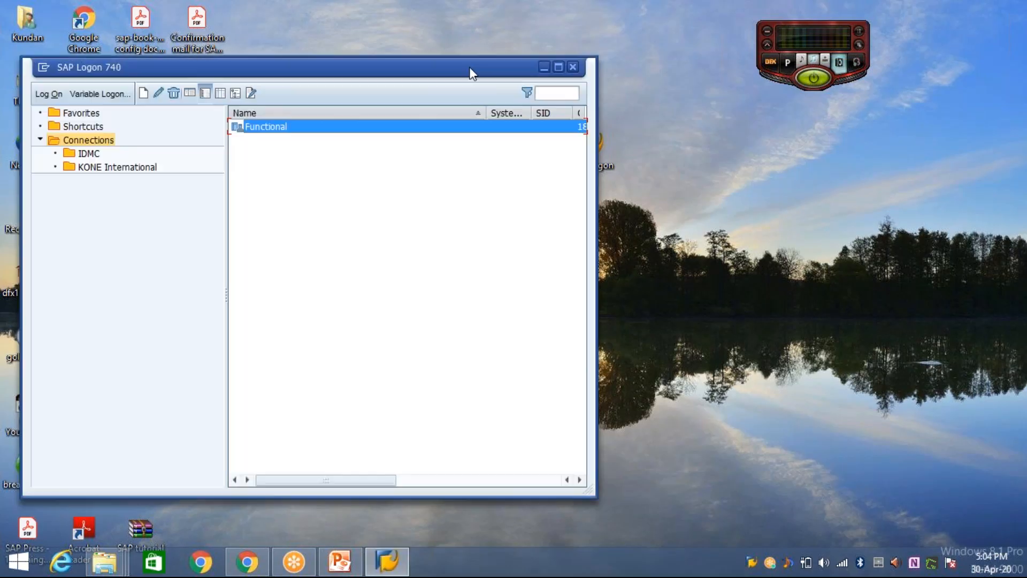
double_click(470, 66)
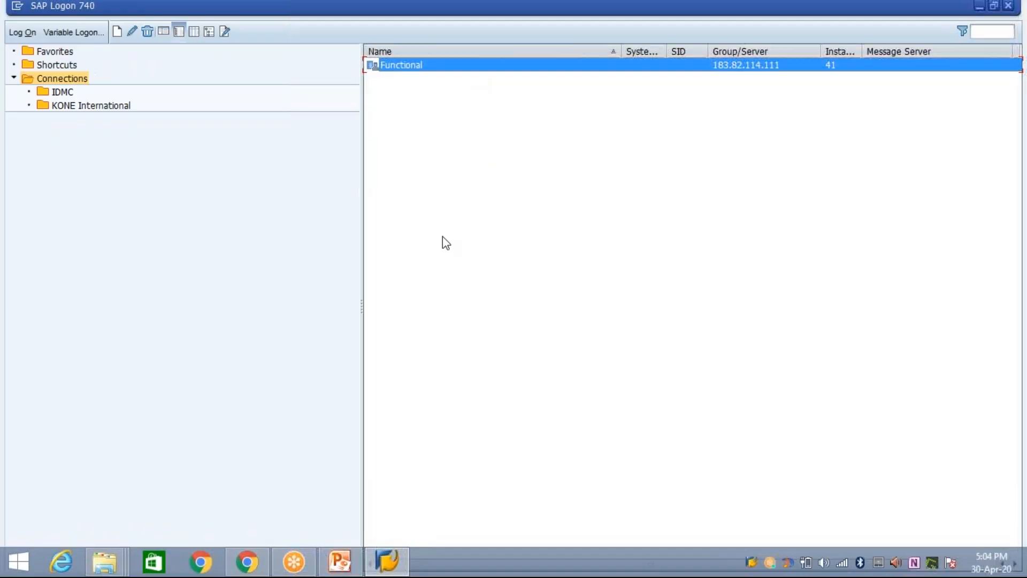
Step: Delete the Functional system entry from the Connections folder and confirm the deletion
click(481, 305)
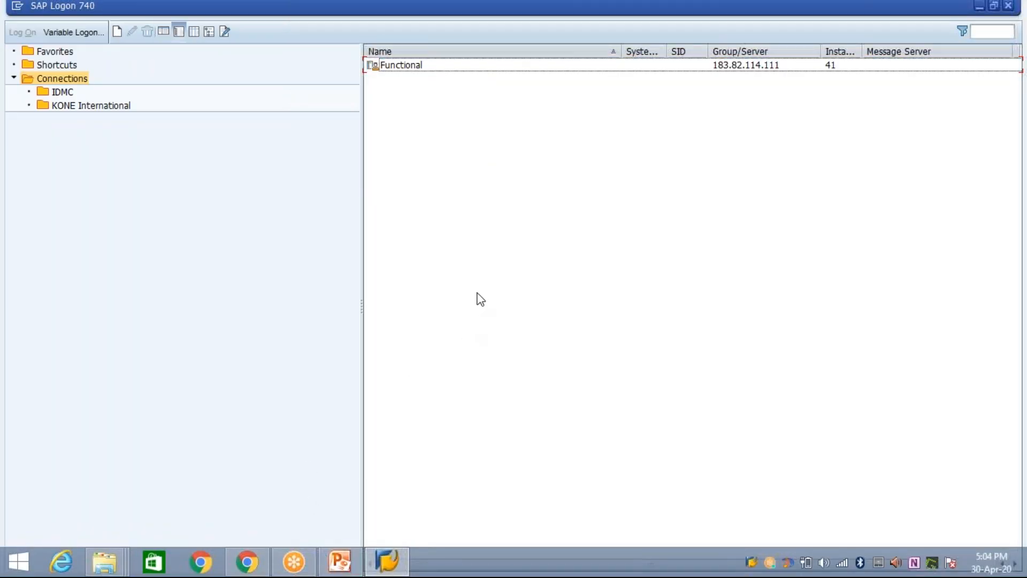
click(394, 66)
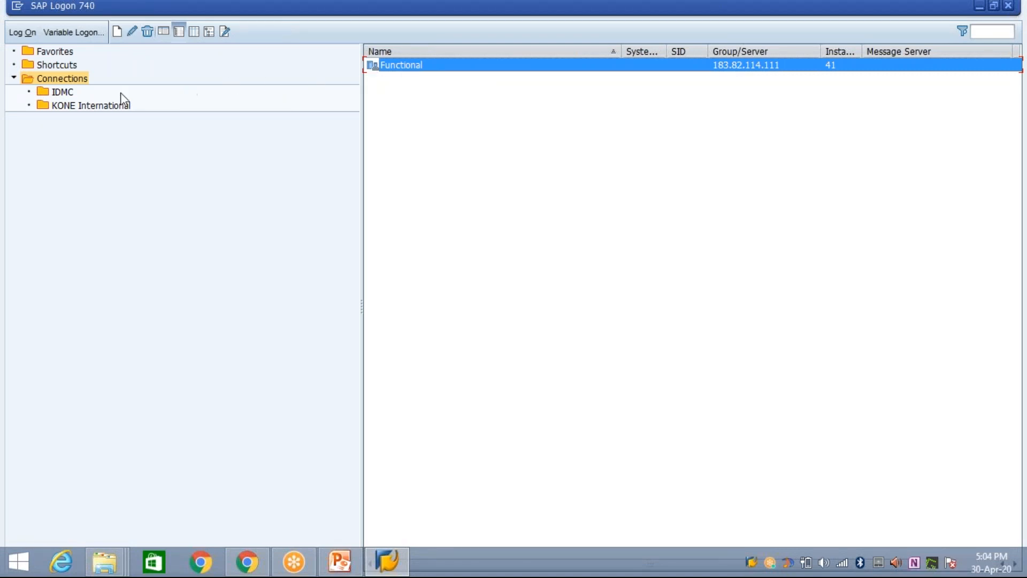
right_click(61, 95)
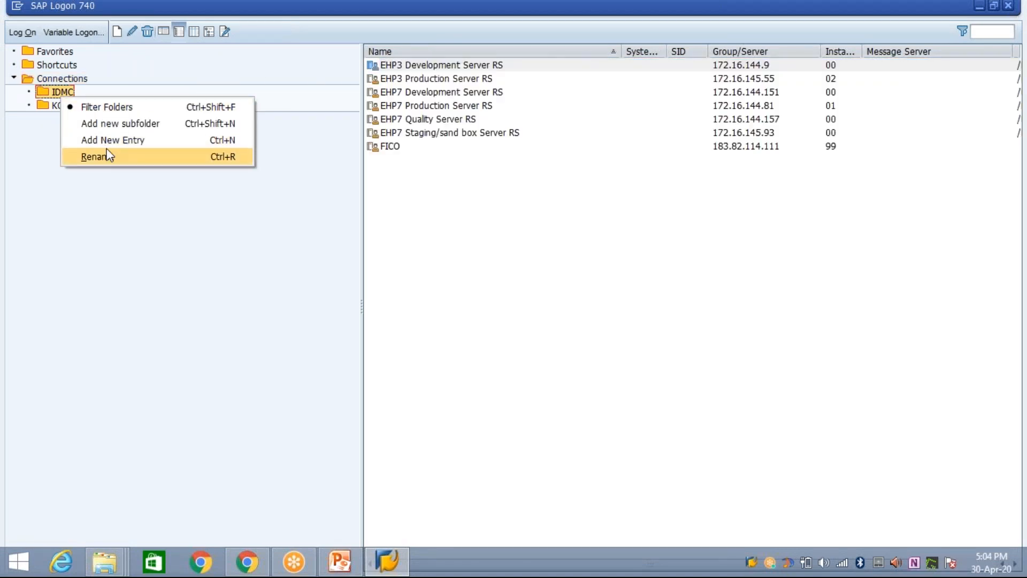
click(50, 216)
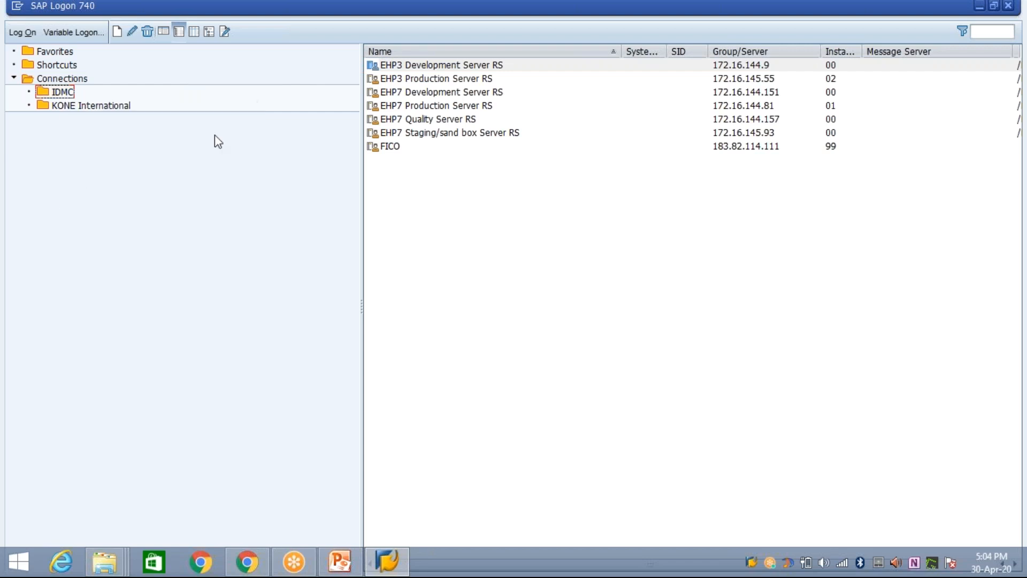
click(57, 80)
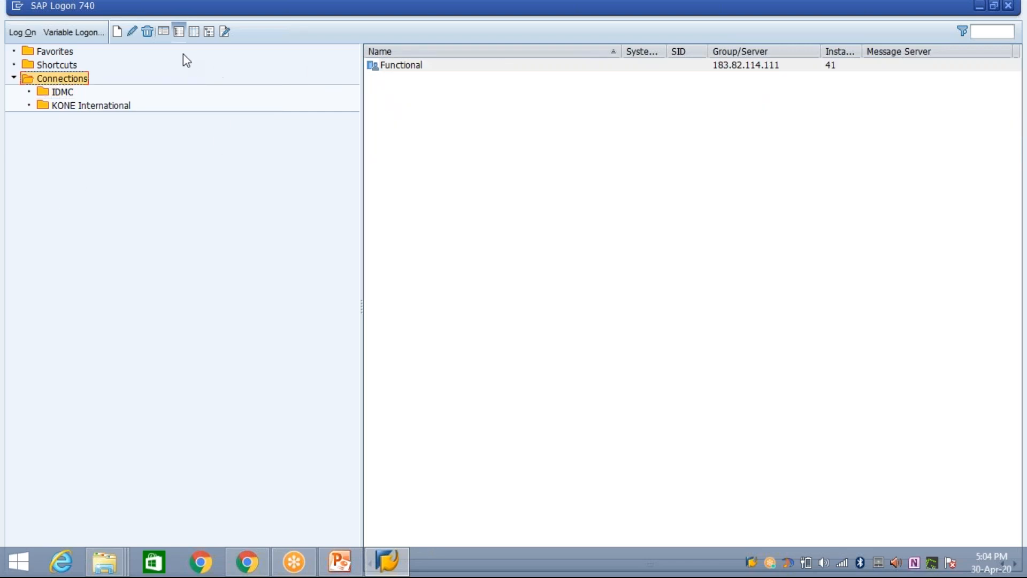
click(423, 66)
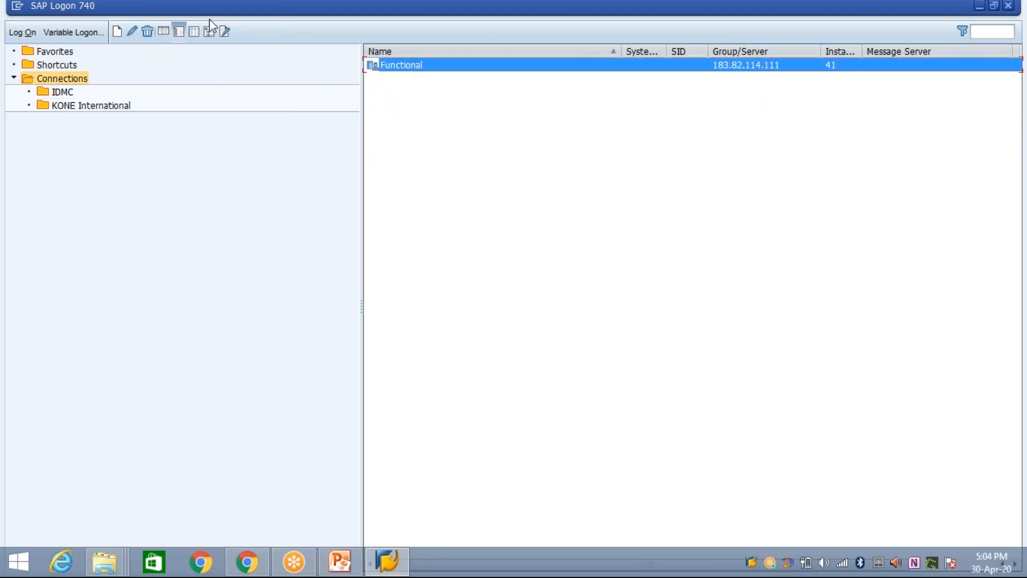
click(149, 31)
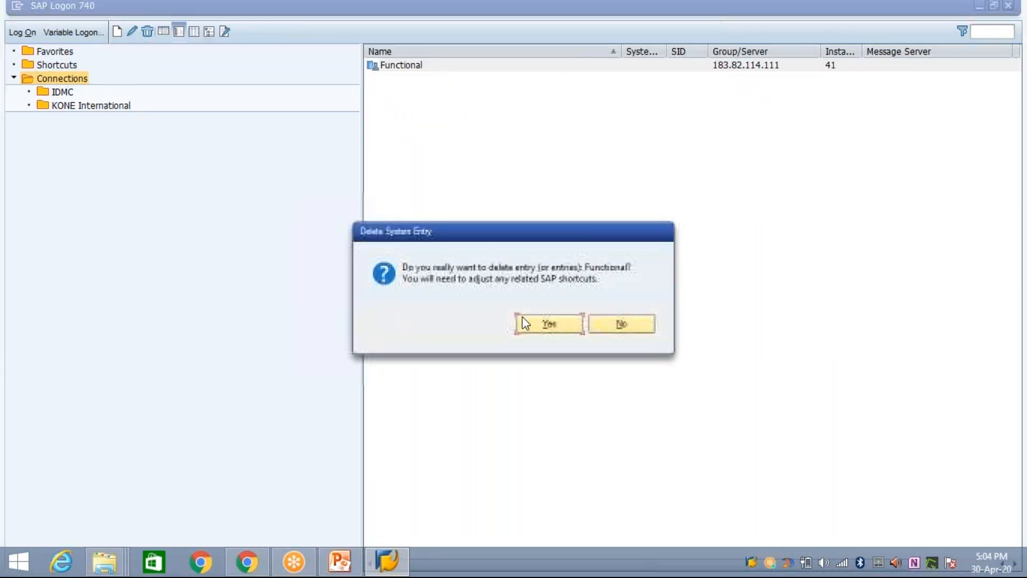
click(535, 324)
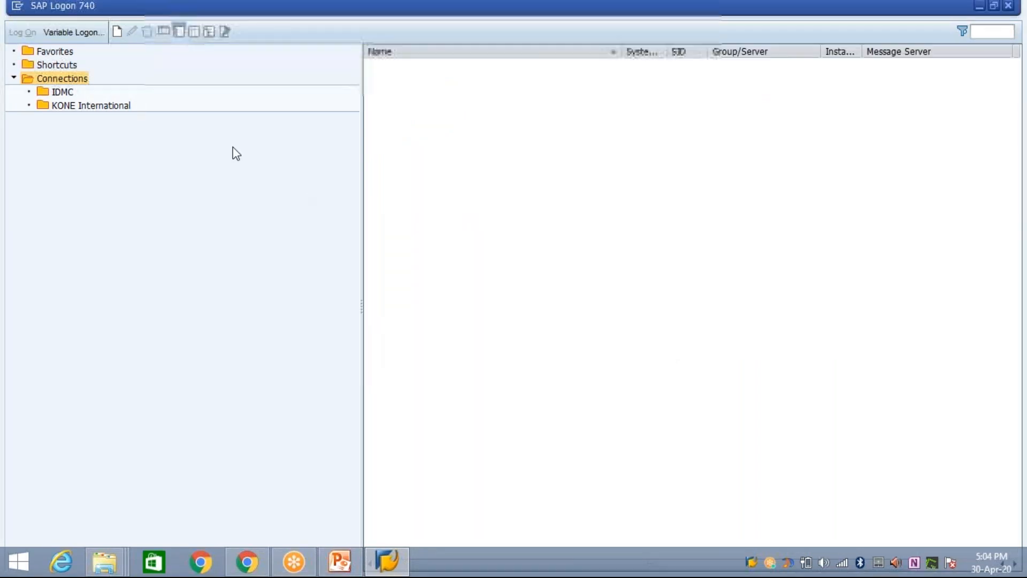
Step: Delete the EHP3 Development Server RS entry from the IDMC folder and the Z01_ Development Server (EHP5) entry from KONE International
click(71, 94)
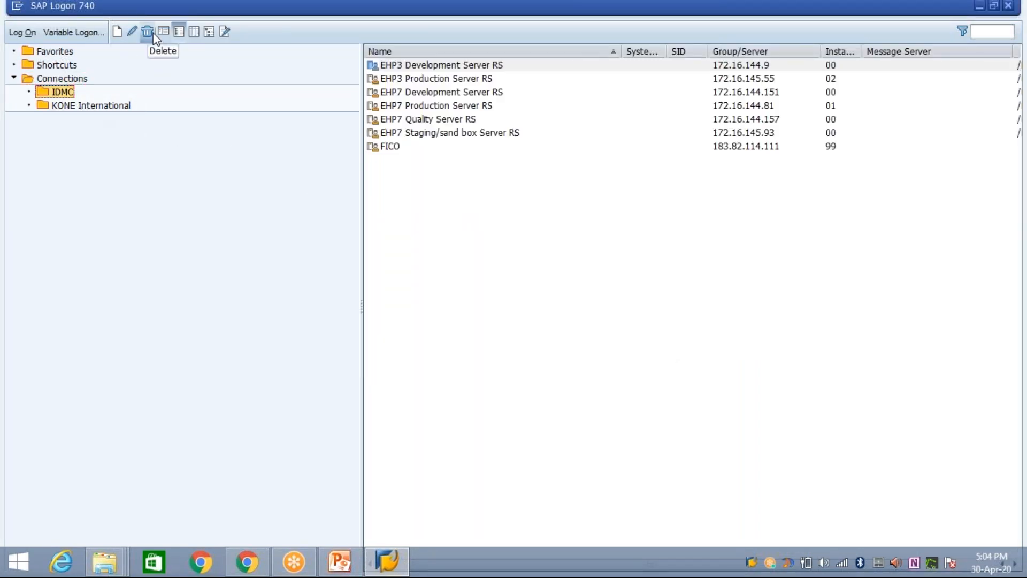
click(148, 31)
click(545, 326)
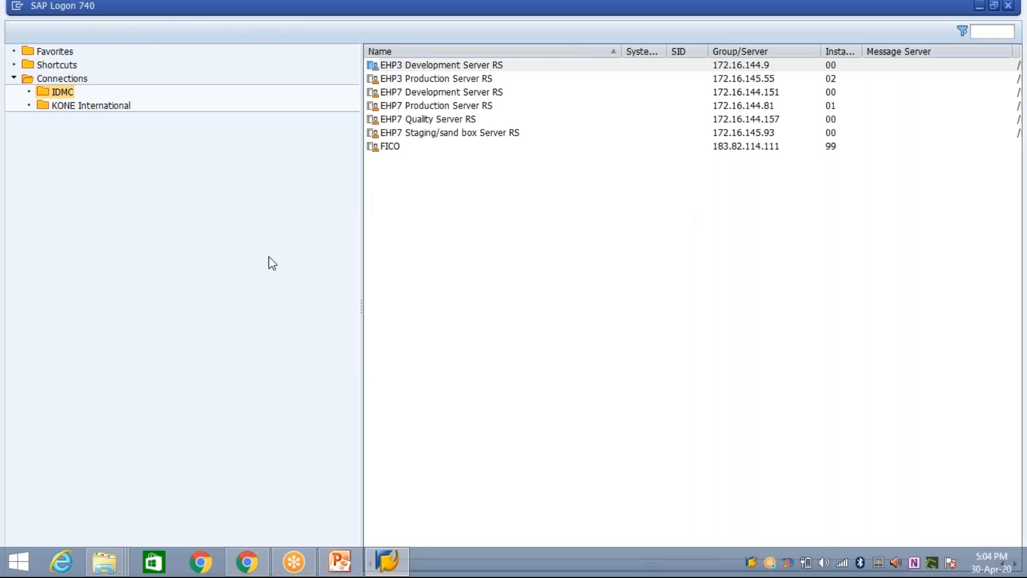
click(97, 110)
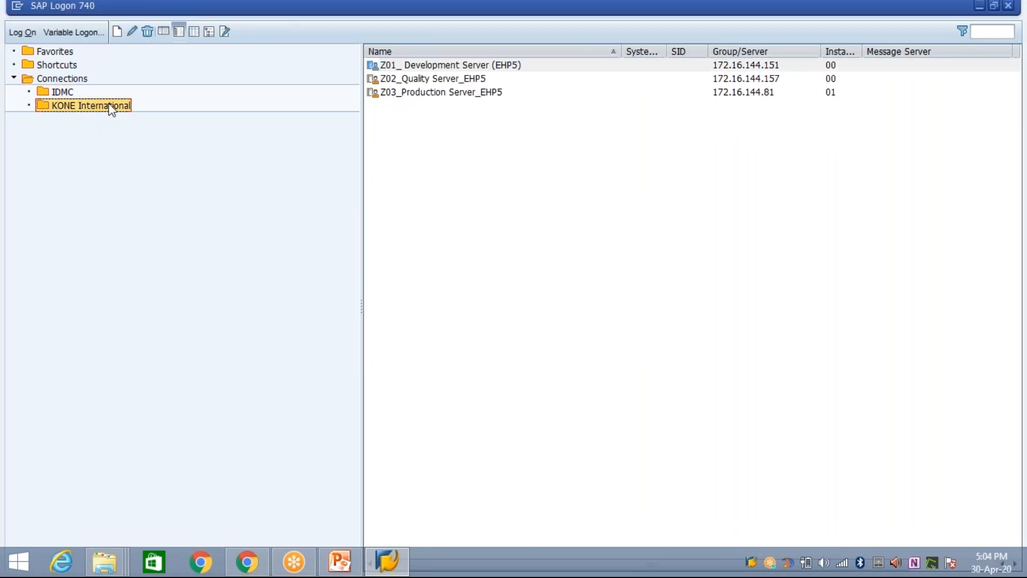
click(147, 32)
click(575, 329)
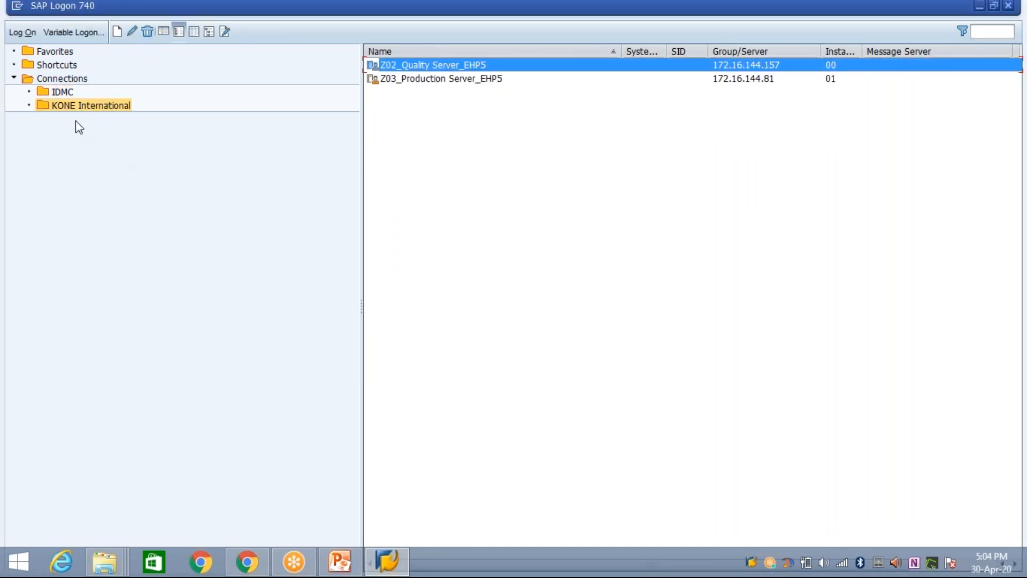
Step: Select the Connections folder and collapse its subfolders
click(57, 81)
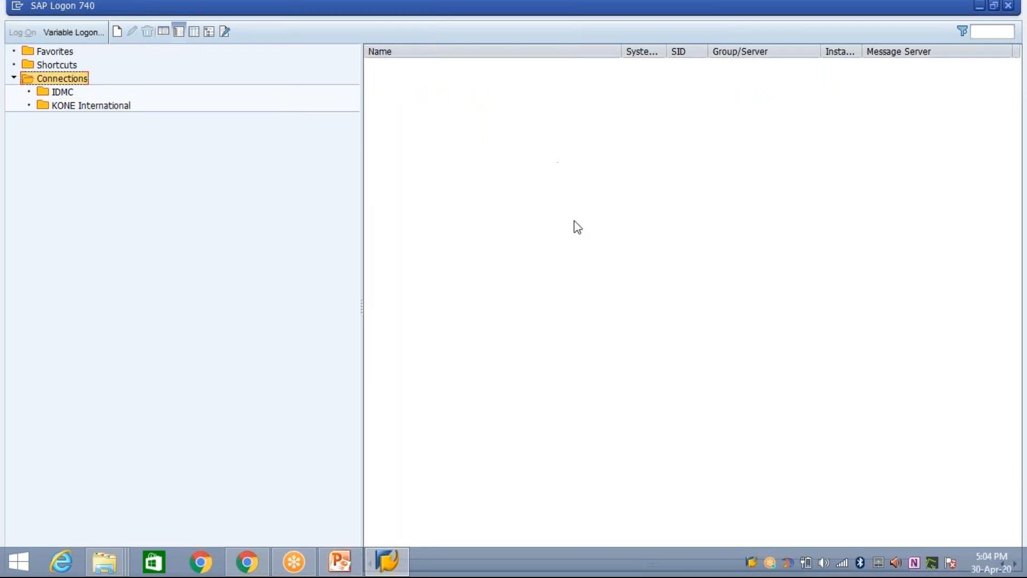
click(14, 79)
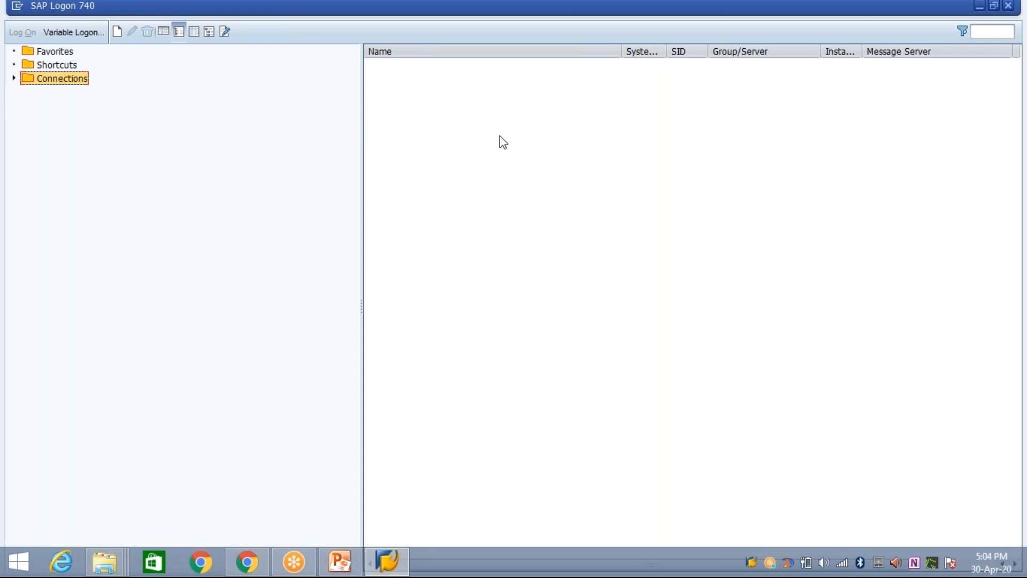
click(486, 118)
Step: Check the login details in Gmail and start a user-specified system entry in SAP Logon with the description SAP
mouse_move(247, 561)
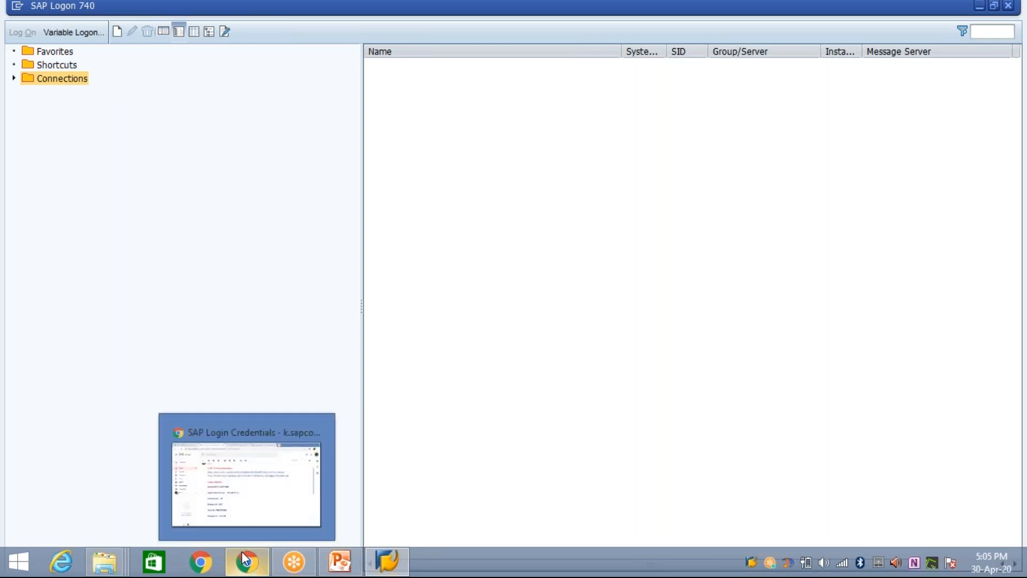
click(245, 490)
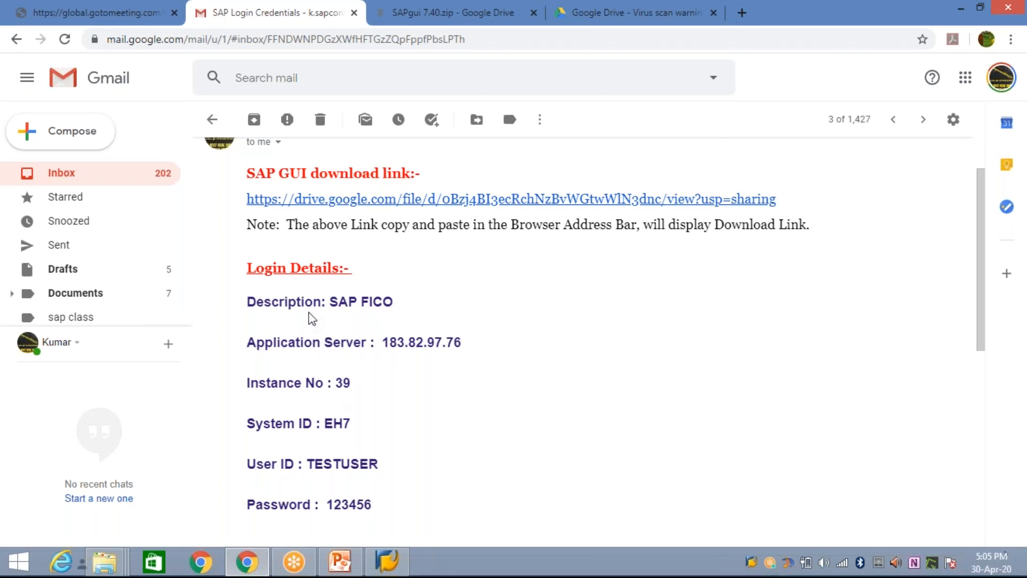
click(384, 557)
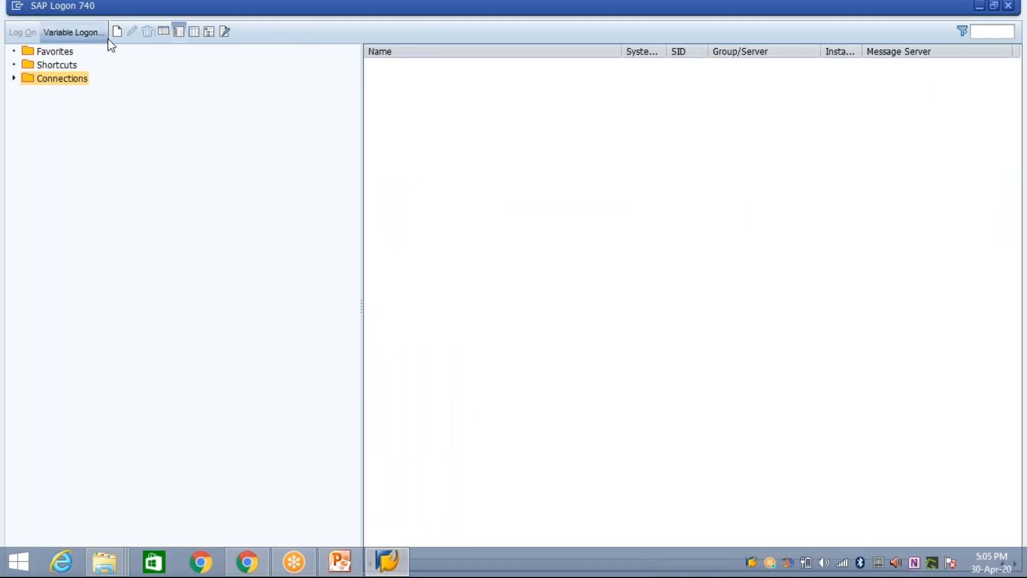
click(117, 33)
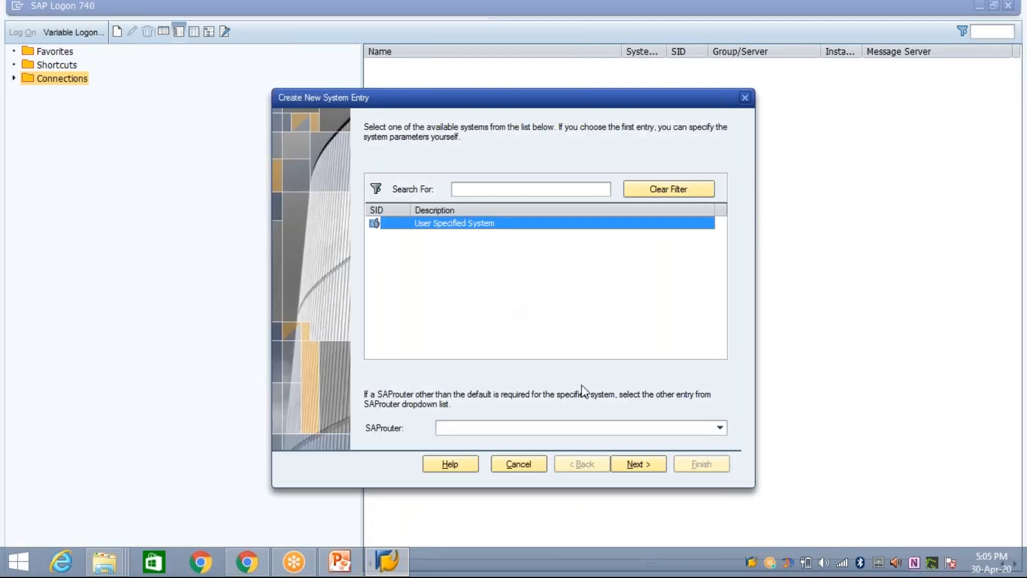
click(622, 465)
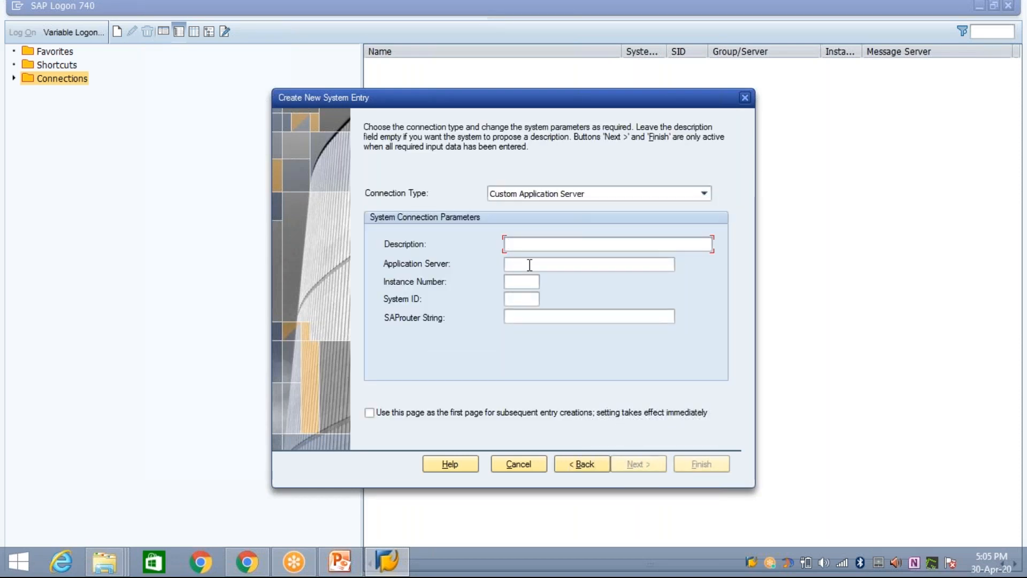
text(SAP)
Step: Copy the application server address 183.82.97.76 from the Gmail message into the new system entry's Application Server field in SAP Logon
click(553, 264)
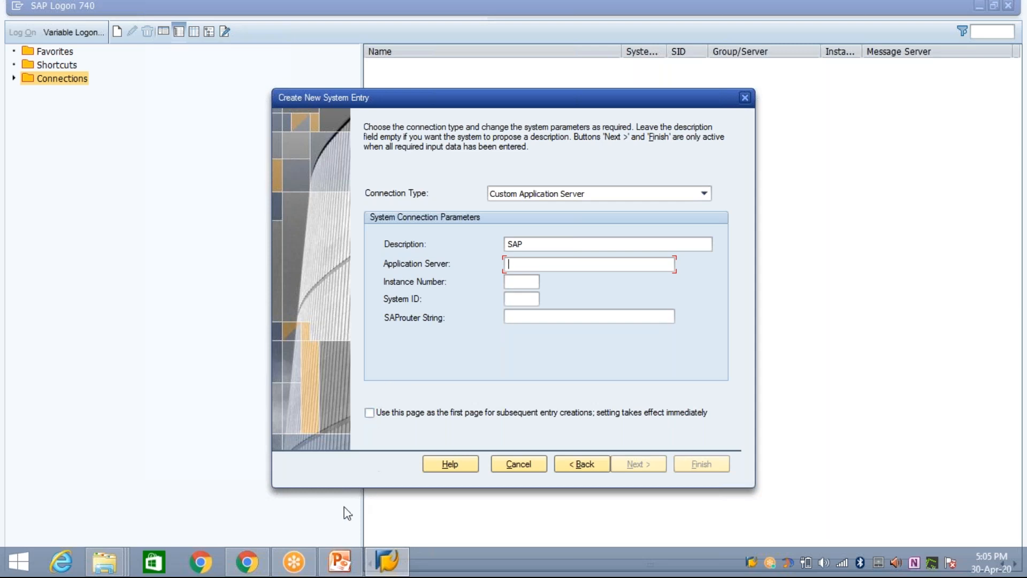
click(247, 562)
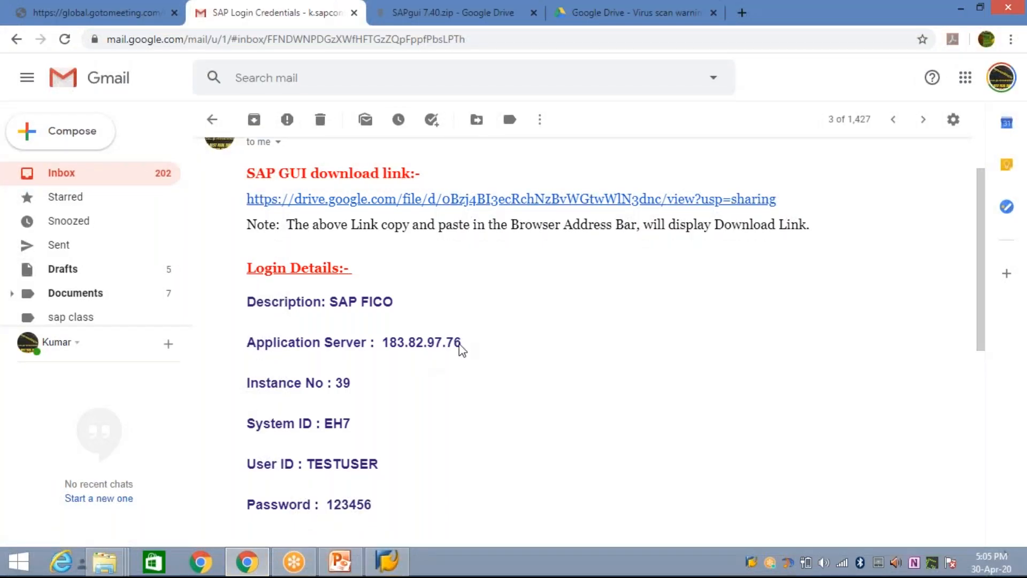
drag(461, 342, 389, 343)
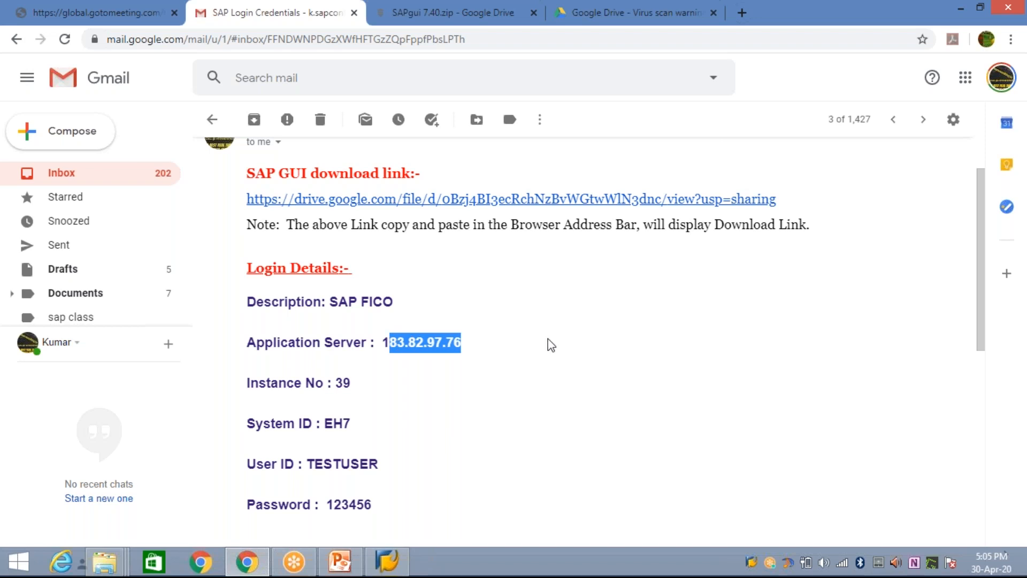
key(shift+Left)
key(ctrl+c)
click(388, 559)
key(ctrl+v)
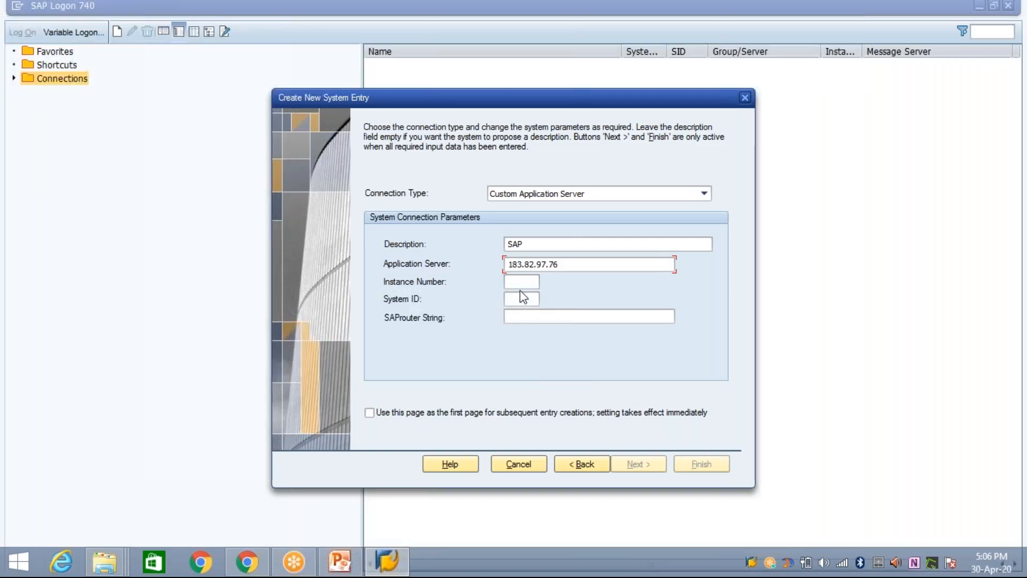
Step: Set the system entry's instance number to 39 and system ID to EH7, checking both against the e-mailed details
click(522, 282)
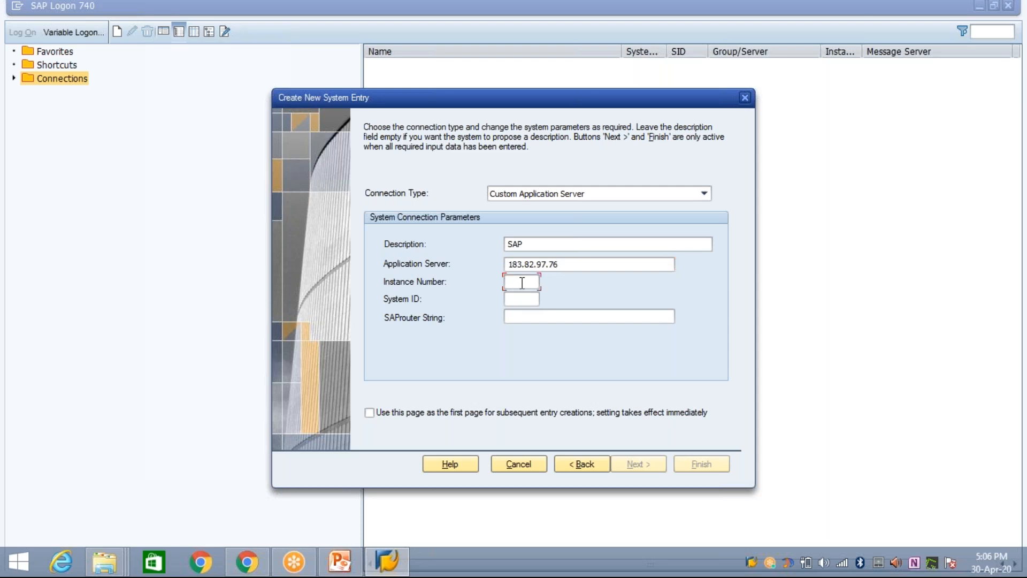
key(alt+Tab)
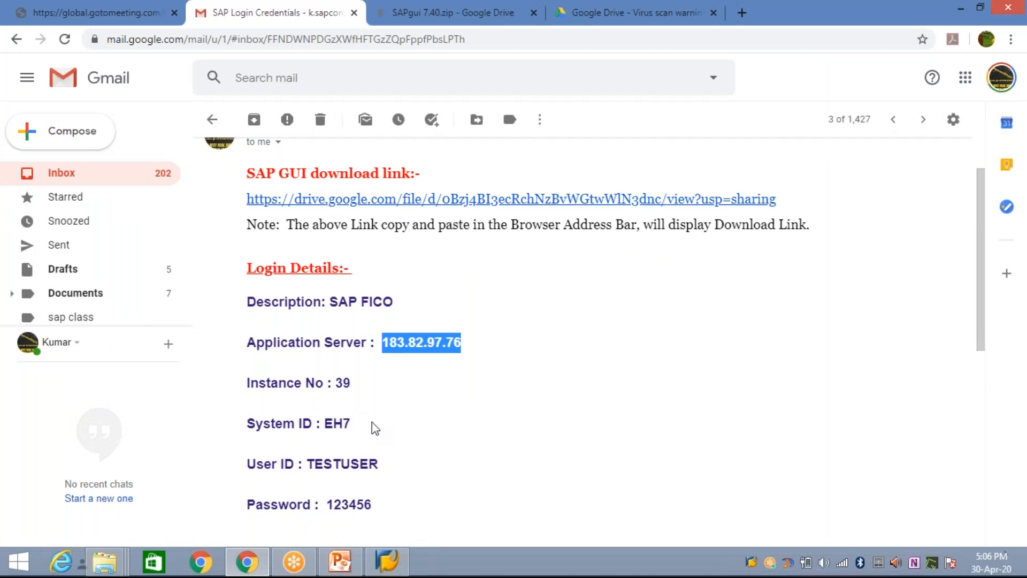
key(alt+Tab)
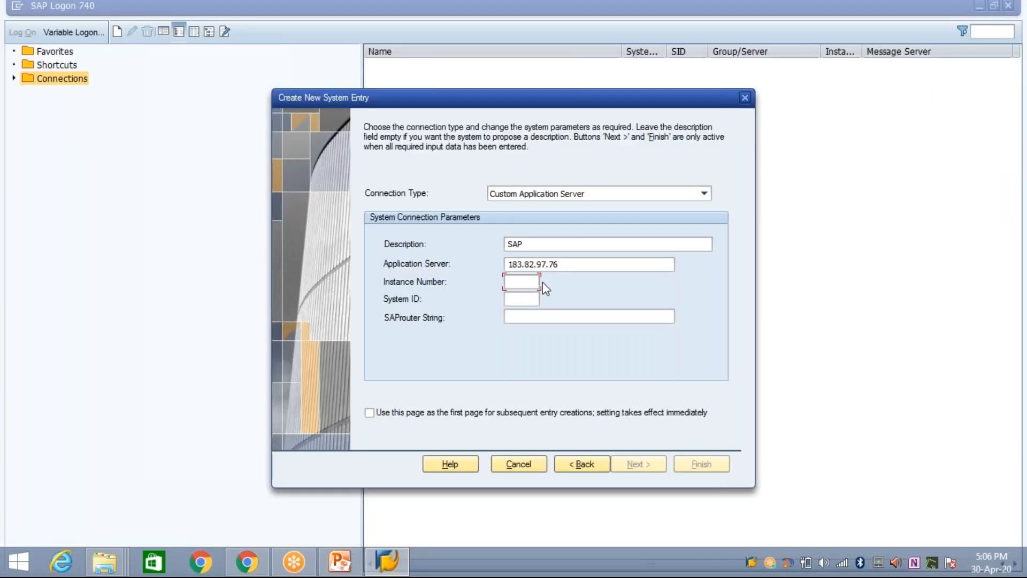
text(39)
key(Tab)
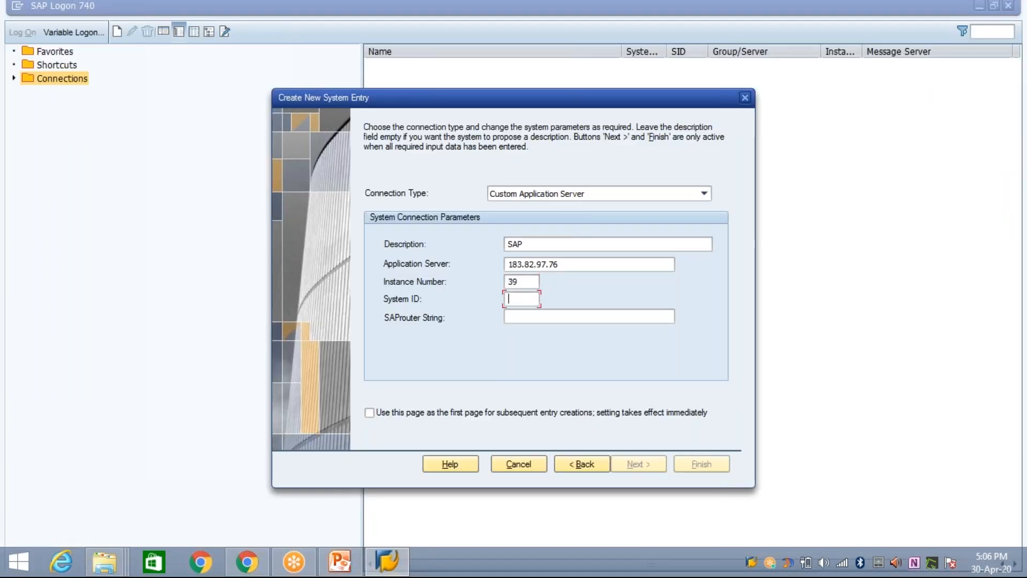
text(EH7)
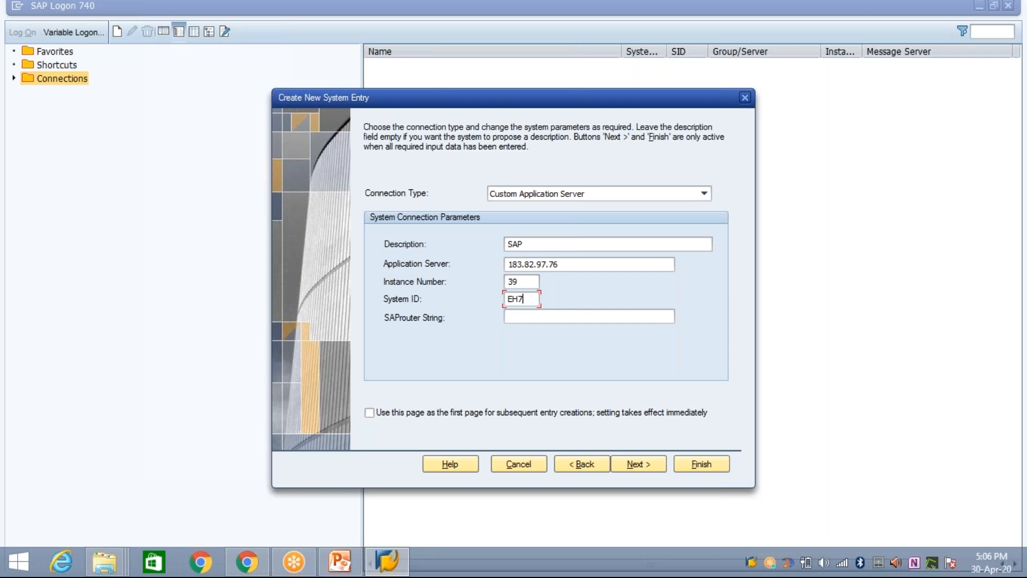
Step: Complete the new system entry, keeping the default network, language and encoding settings
click(581, 266)
click(530, 244)
key(Tab)
click(636, 465)
click(638, 466)
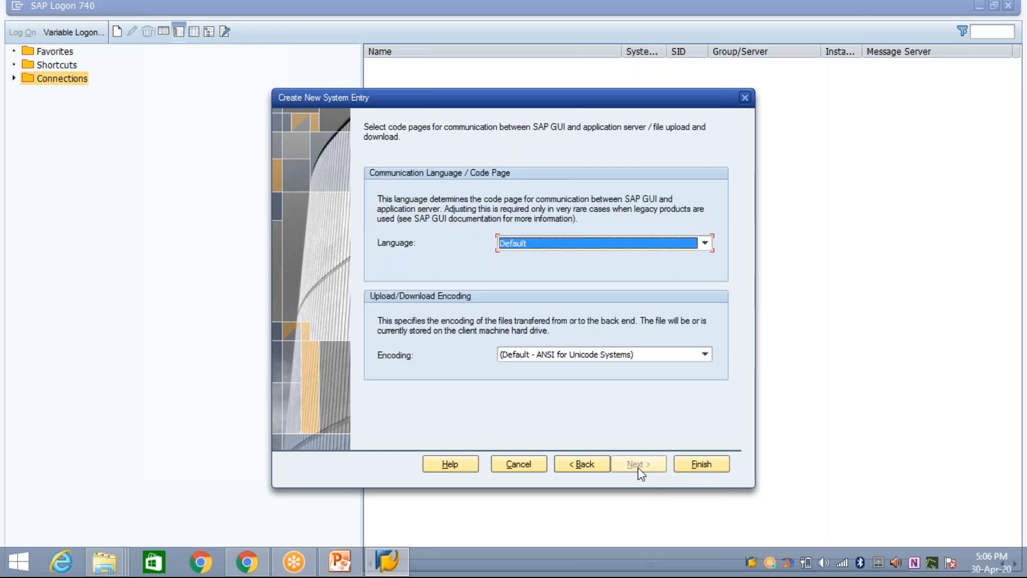
click(689, 463)
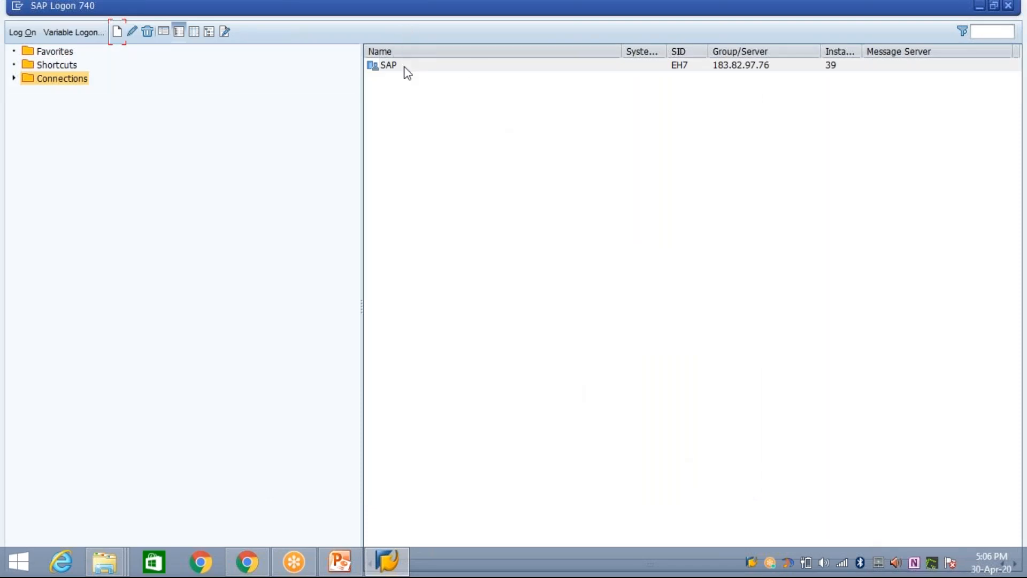
Step: Open the SAP connection's logon screen and fill in the user TESTUSER, copied from the Gmail message
click(422, 68)
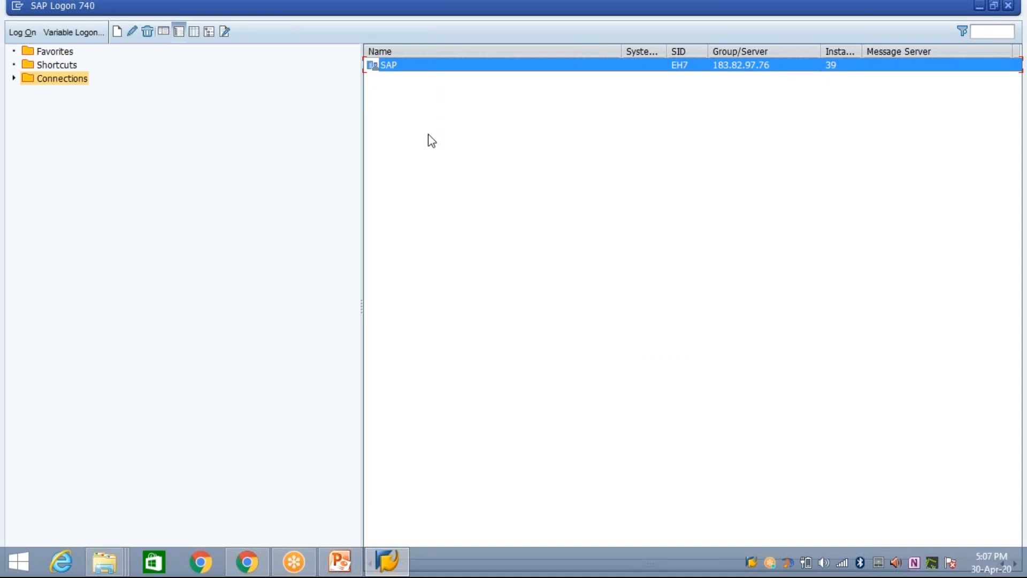
key(Return)
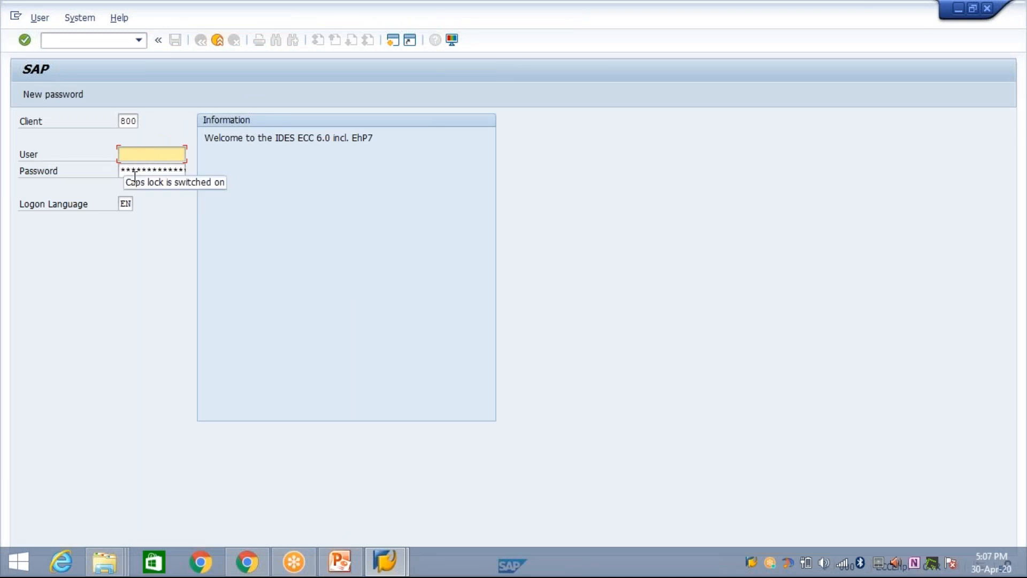
click(248, 560)
click(336, 449)
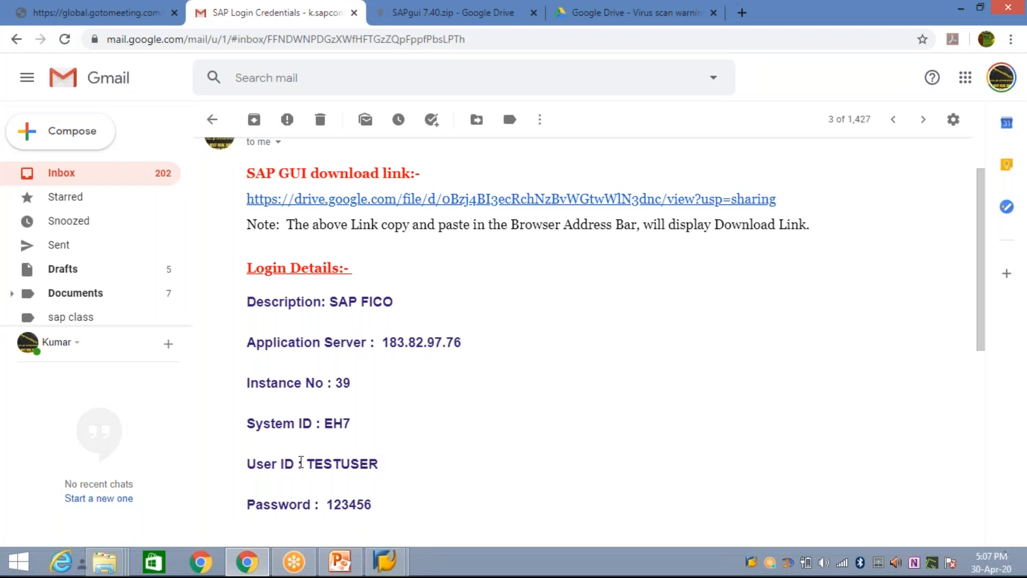
drag(307, 464, 380, 464)
key(ctrl+c)
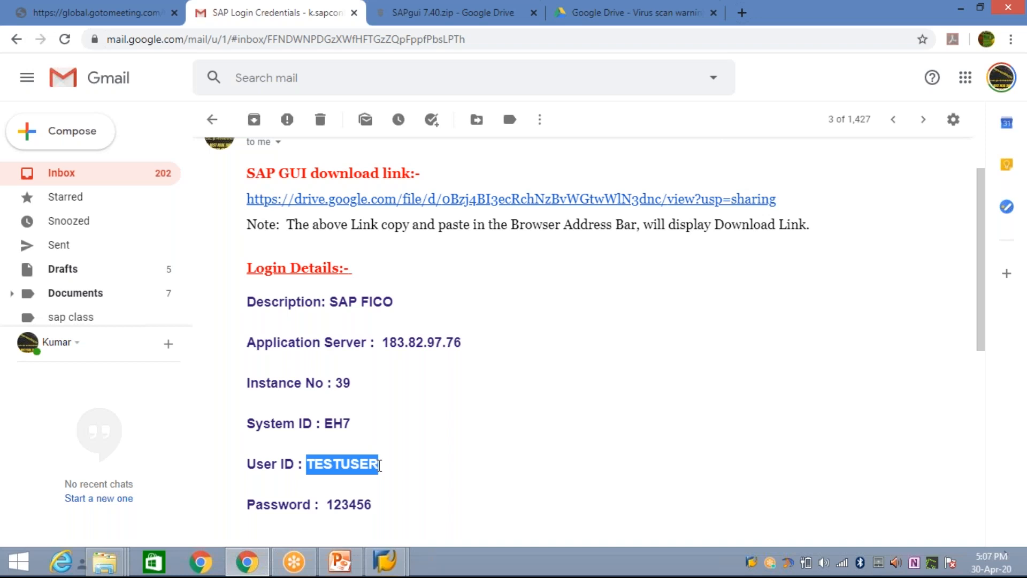
key(alt+Tab)
key(ctrl+v)
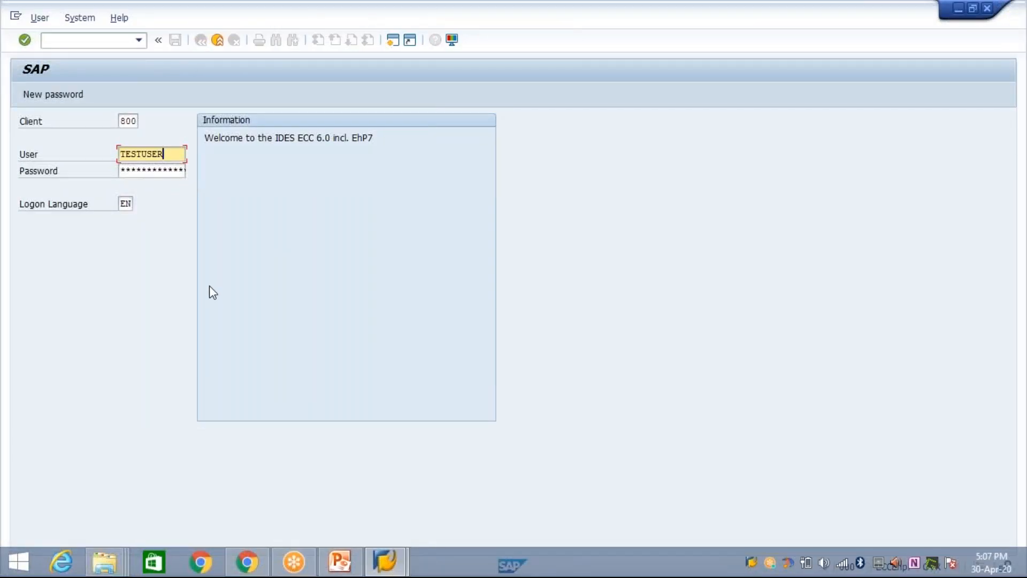
Step: Enter the e-mailed initial password for the user and submit the logon
key(Tab)
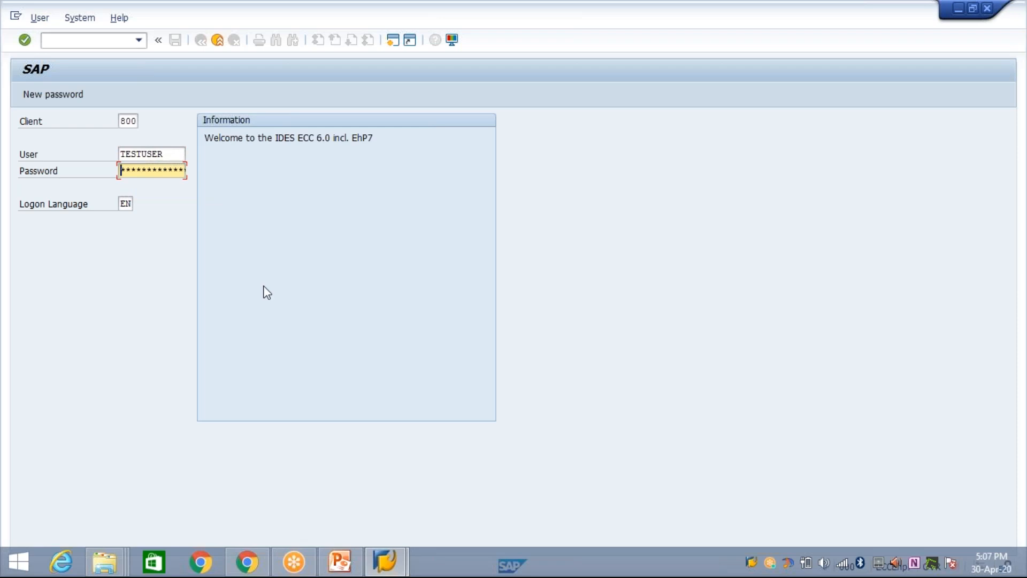
text(******)
key(Return)
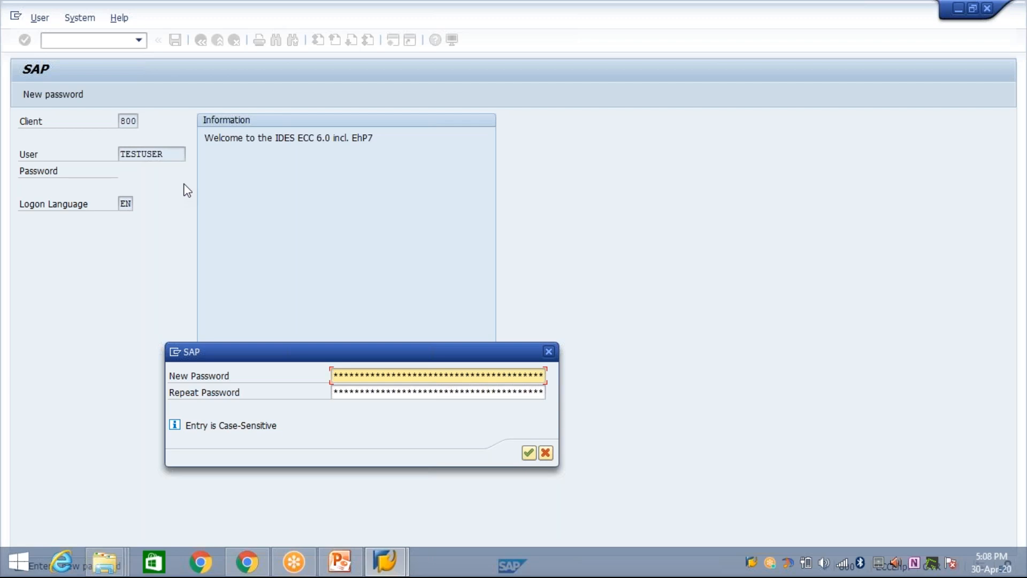
Step: Enter and repeat a new password for the user, submit it and accept the copyright notice
key(Right)
key(Right)
key(Right)
key(Right)
key(Right)
key(Right)
key(Right)
key(Tab)
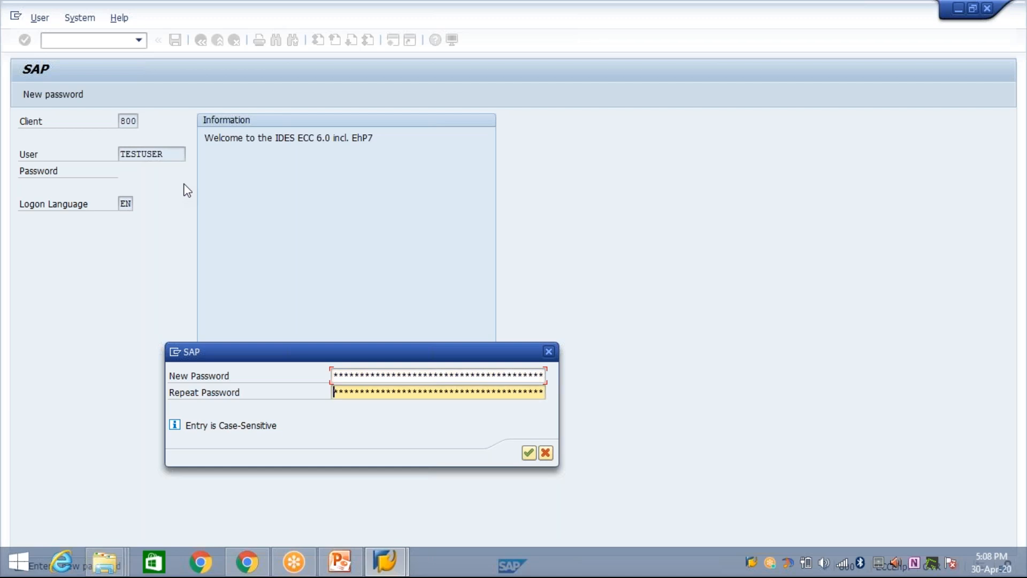
key(Right)
key(Right)
key(Right)
key(Right)
key(Right)
key(Right)
key(Right)
key(Return)
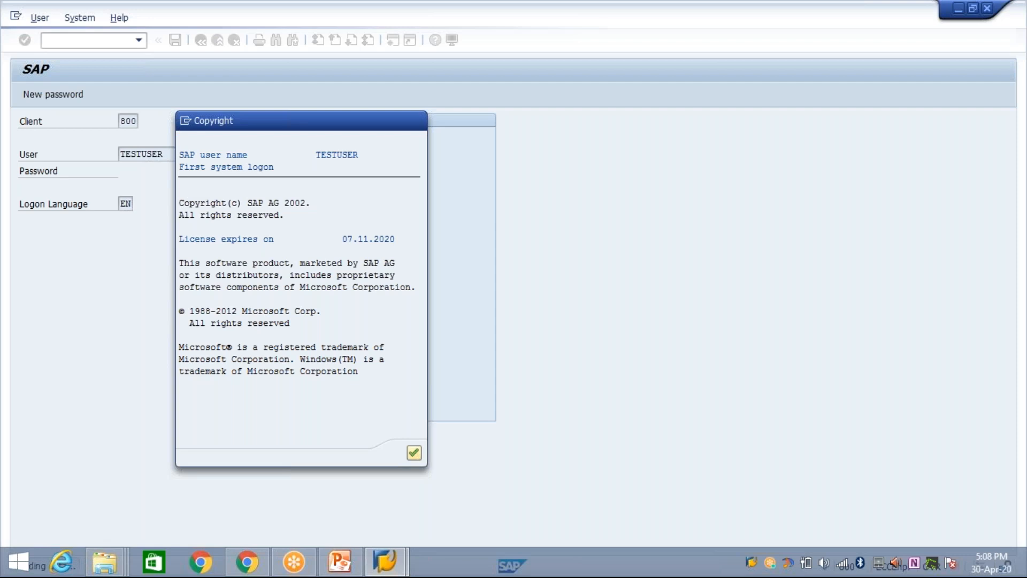
key(Return)
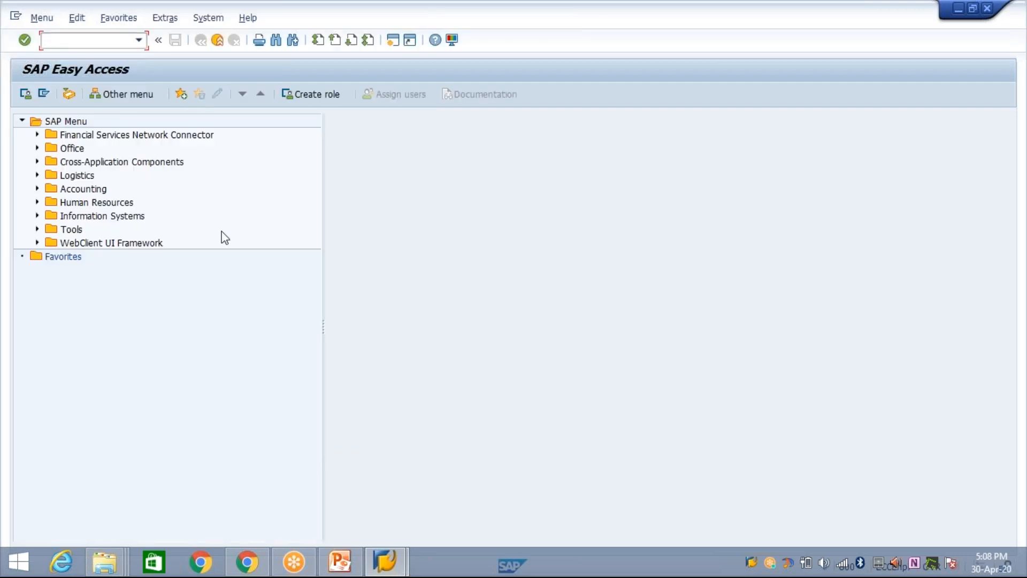
Step: Log off from the SAP system and confirm the log-off
click(208, 18)
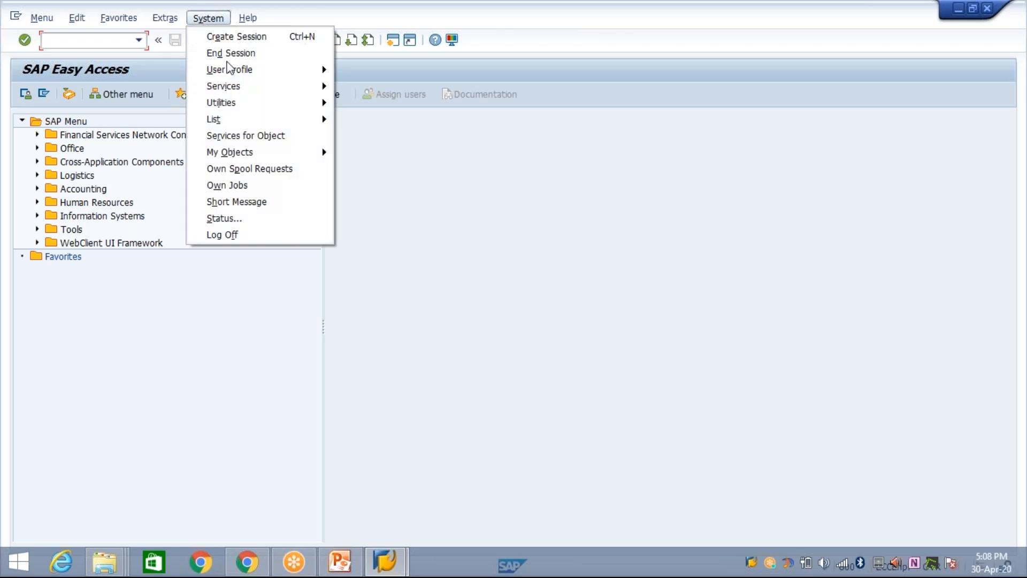
click(231, 236)
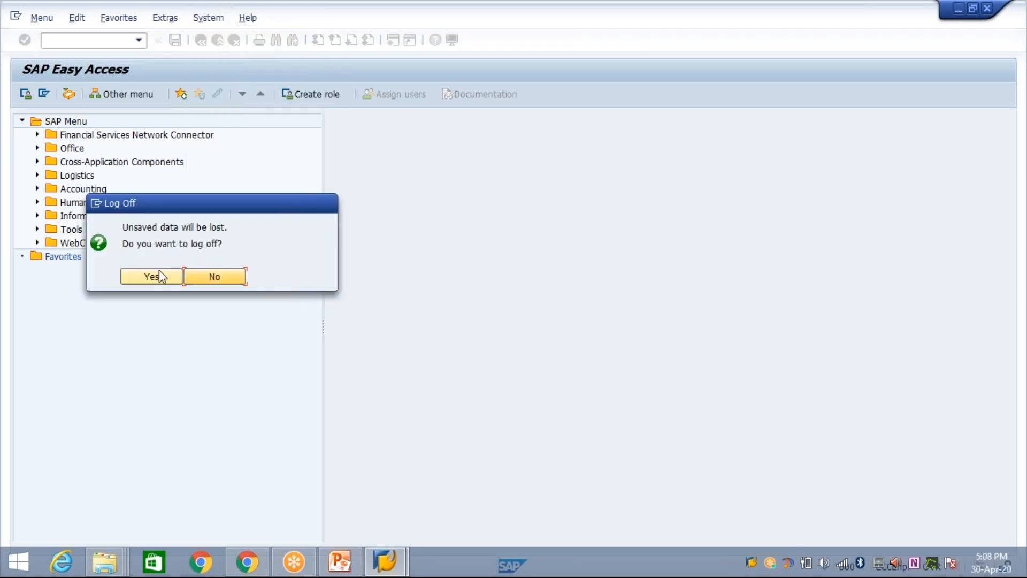
click(155, 277)
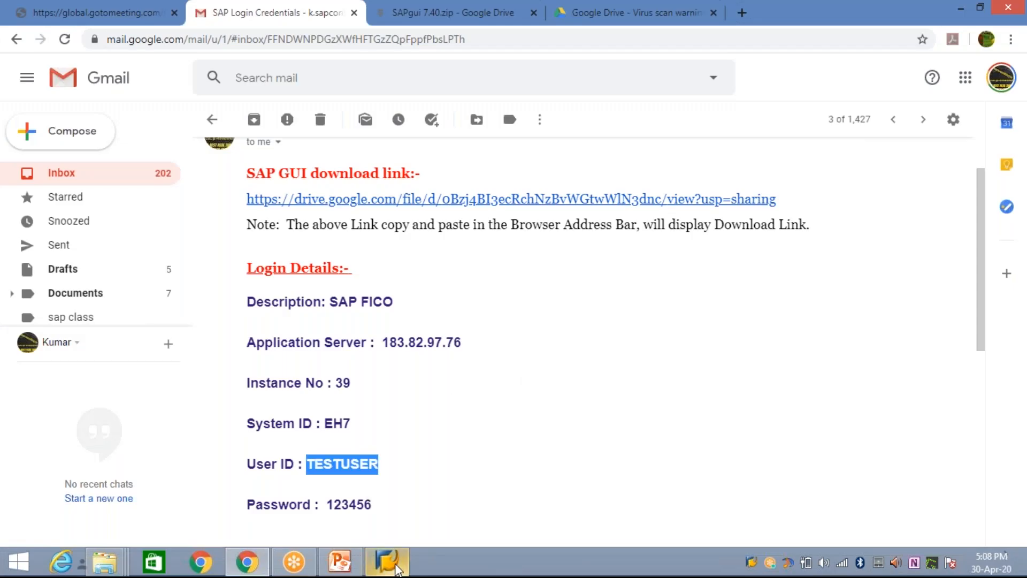
Step: Reopen the SAP connection from SAP Logon and log on as TESTUSER with the new password
click(386, 562)
double_click(404, 66)
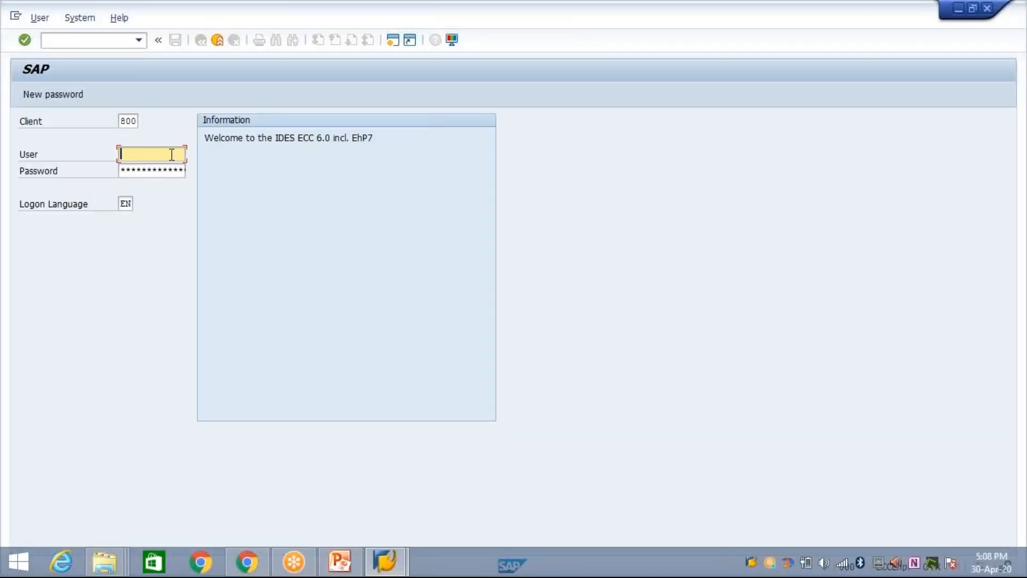
click(166, 168)
key(Tab)
text(*******)
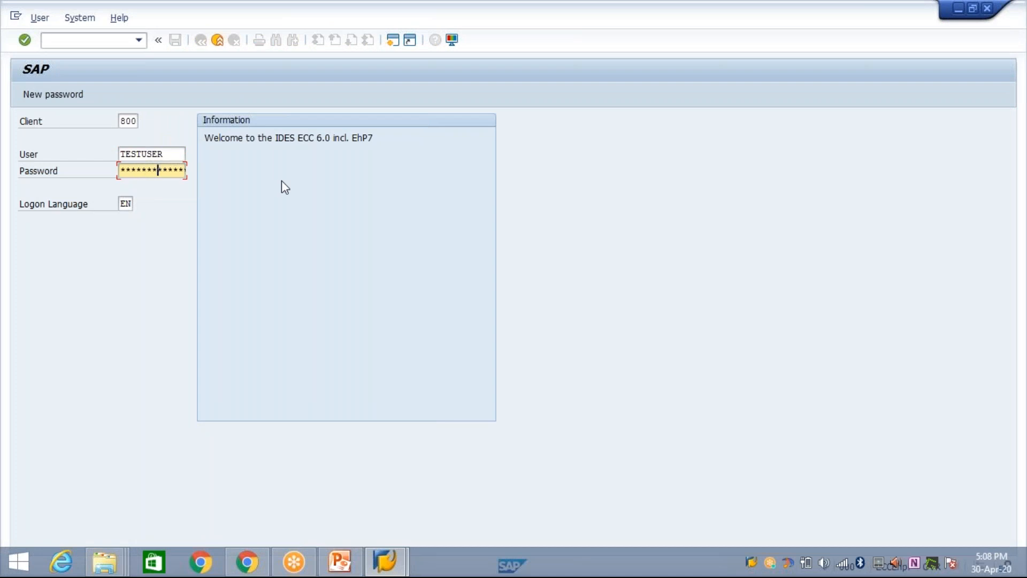
key(Return)
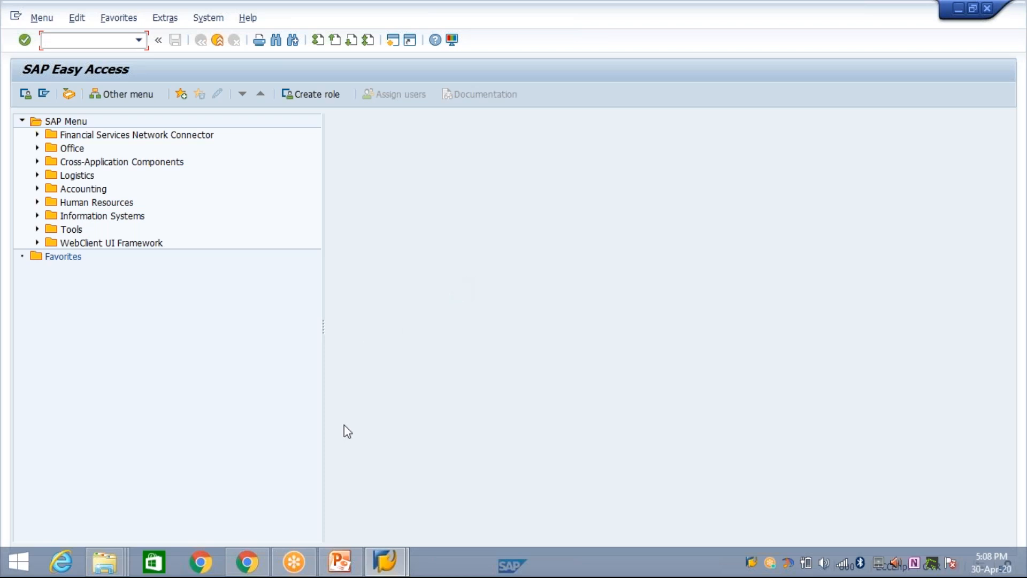
Step: Review the login details e-mail in Gmail and switch to the SAP Installation (4) presentation in PowerPoint
click(248, 561)
click(393, 476)
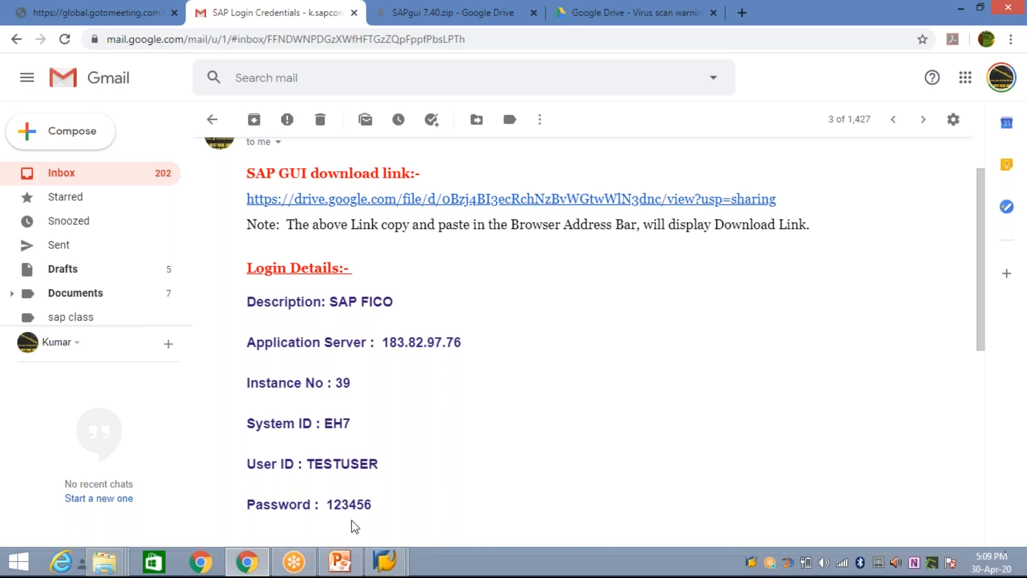
mouse_move(340, 561)
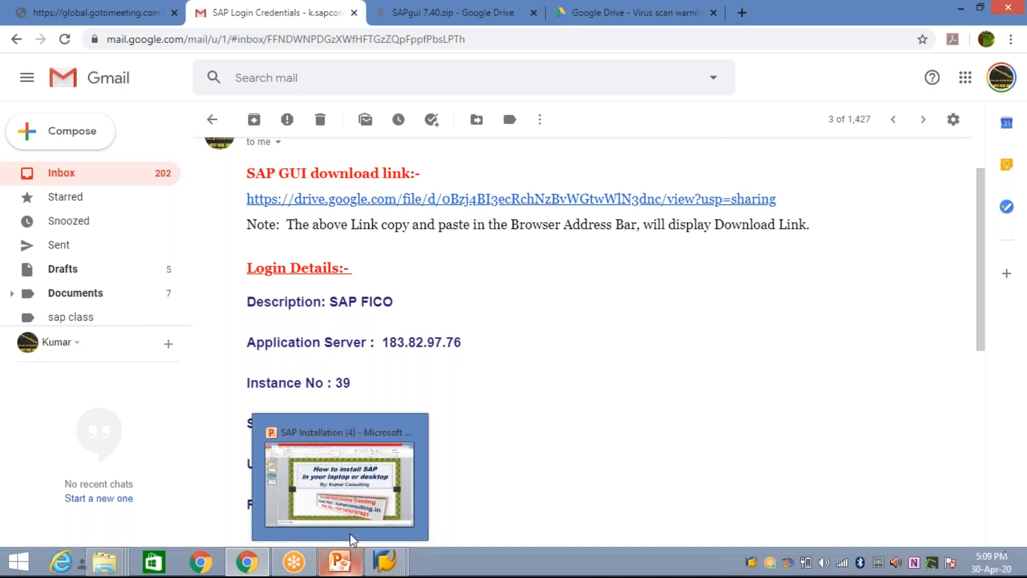
click(351, 502)
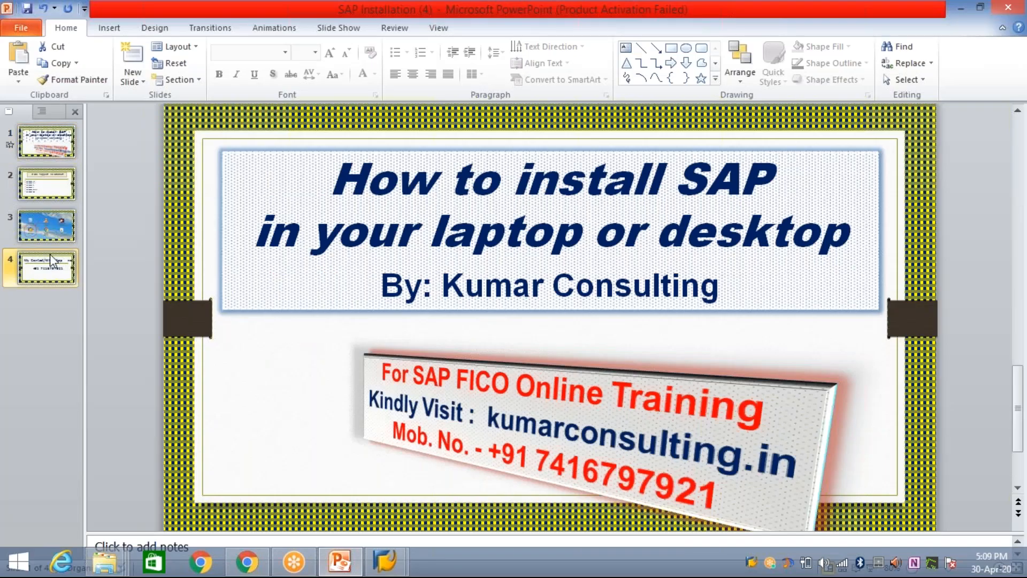